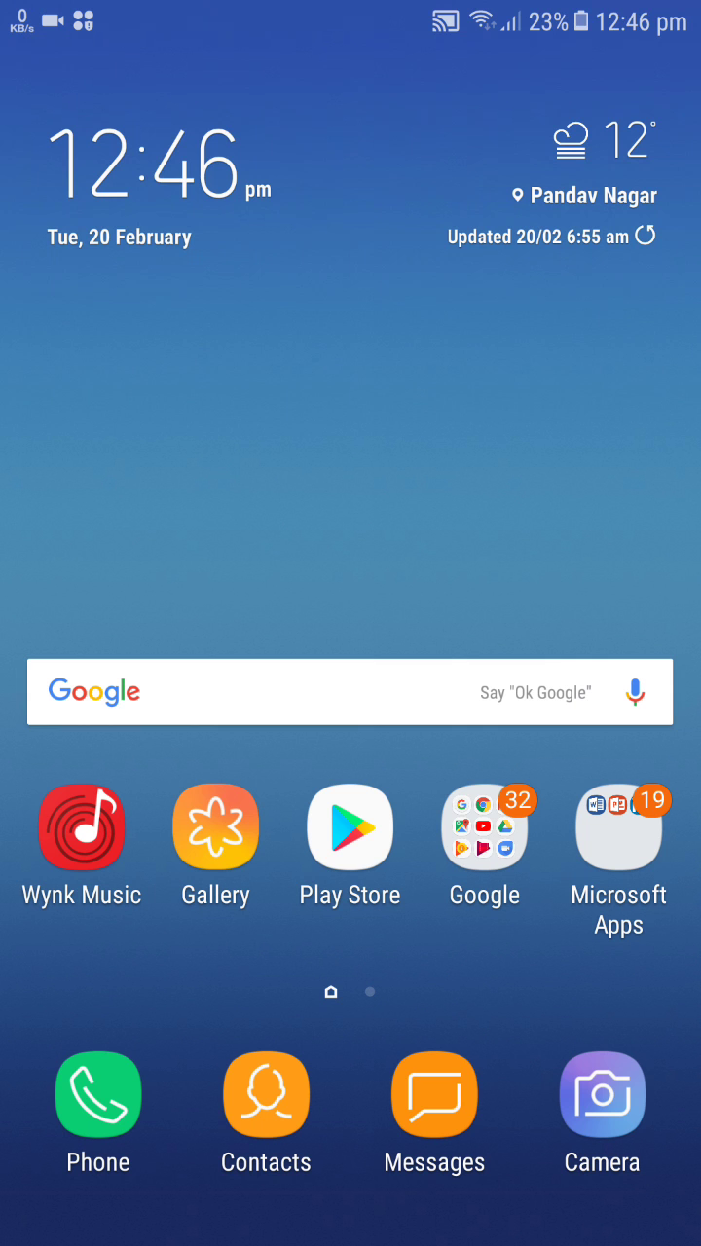
Step: View About phone's software information (Android 7.1.1) and go back out of it
{"action": "left_click_drag", "start_coordinate": [351, 10], "coordinate": [351, 584]}
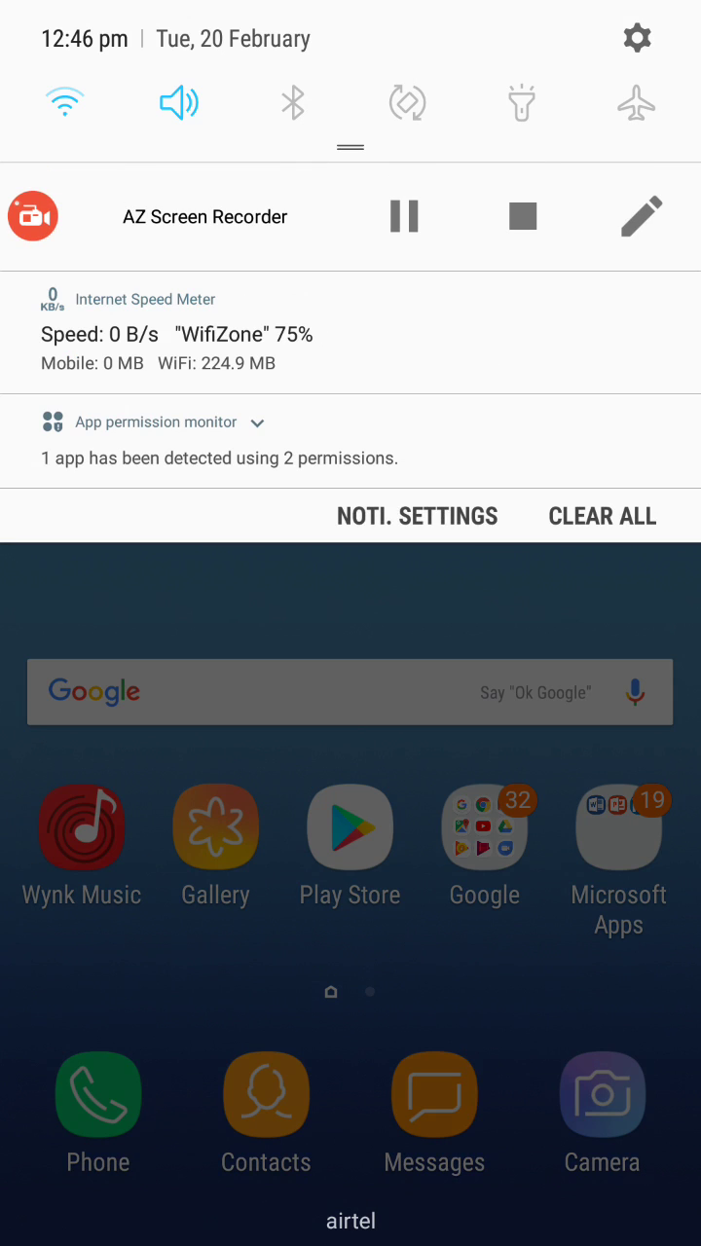
{"action": "left_click", "coordinate": [637, 38]}
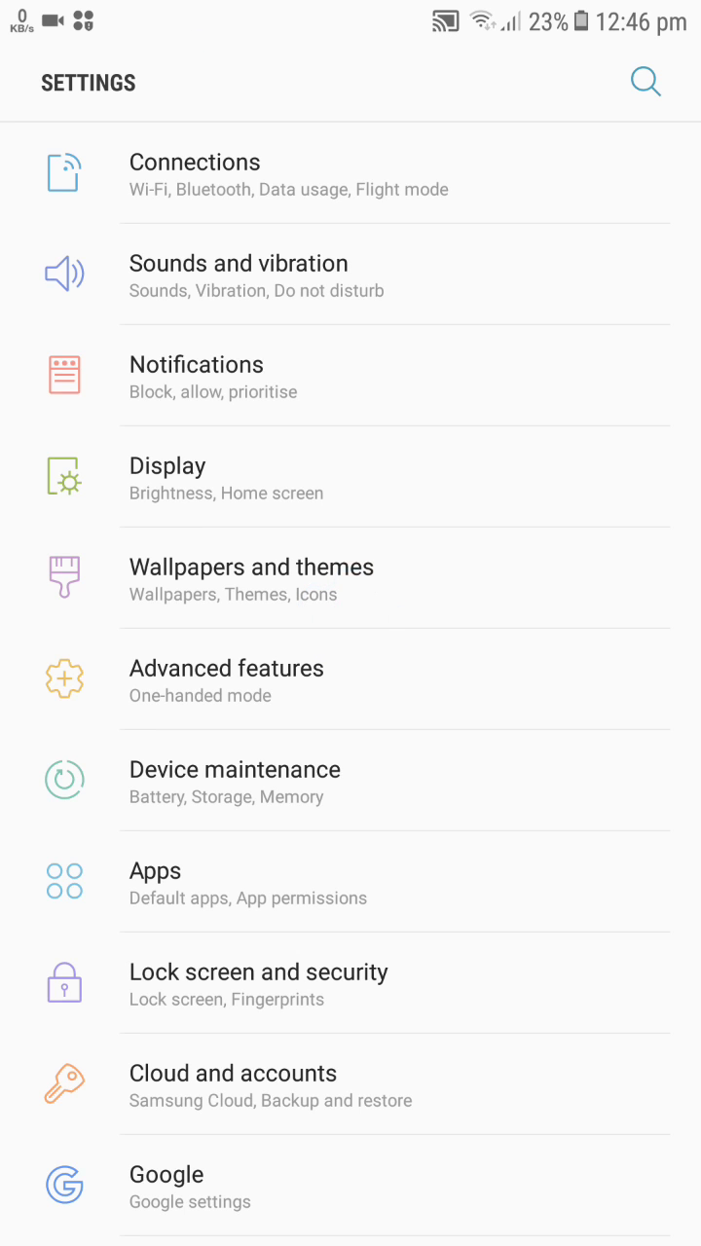
{"action": "scroll", "coordinate": [350, 681], "scroll_direction": "down", "scroll_amount": 5}
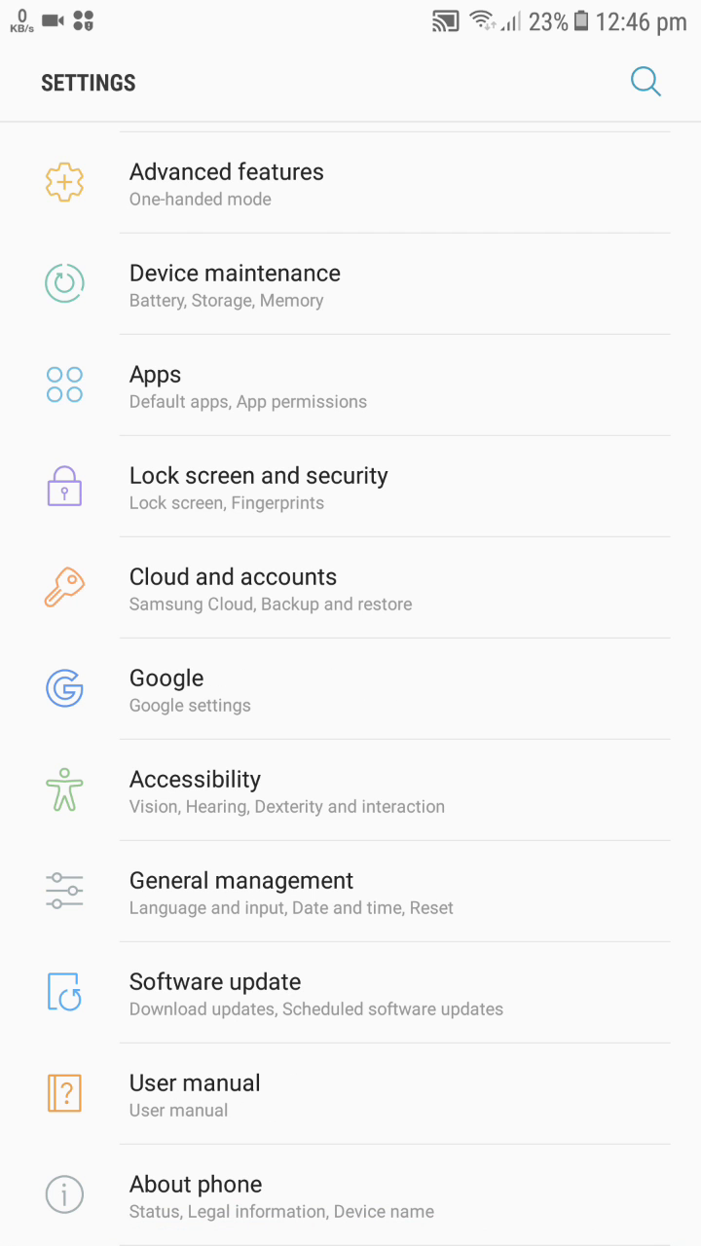
{"action": "left_click", "coordinate": [390, 1196]}
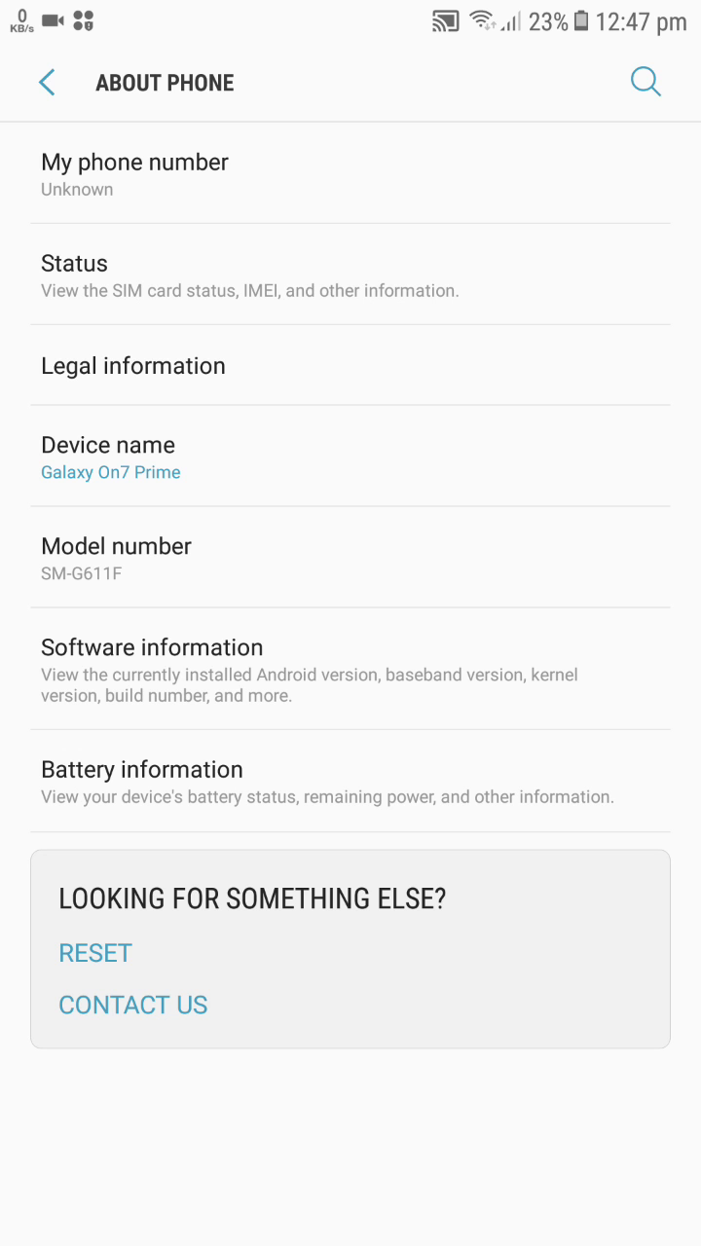
{"action": "left_click", "coordinate": [151, 669]}
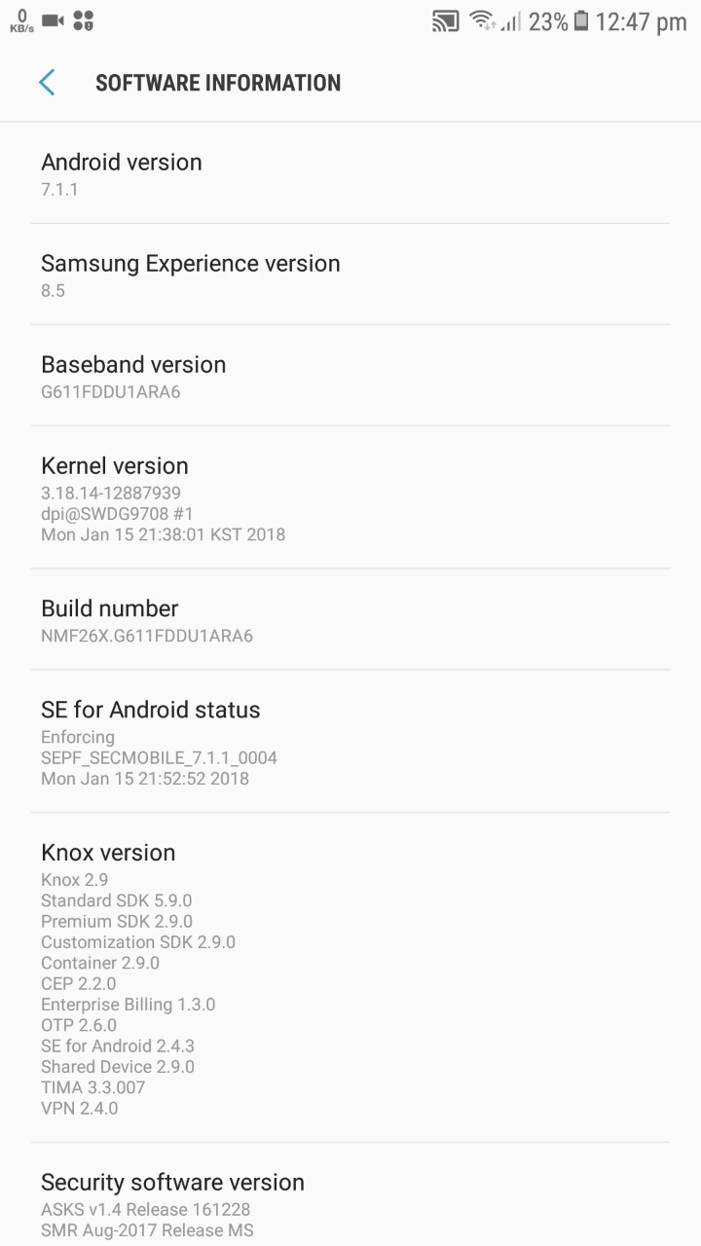
{"action": "key", "text": "Escape"}
{"action": "key", "text": "Escape"}
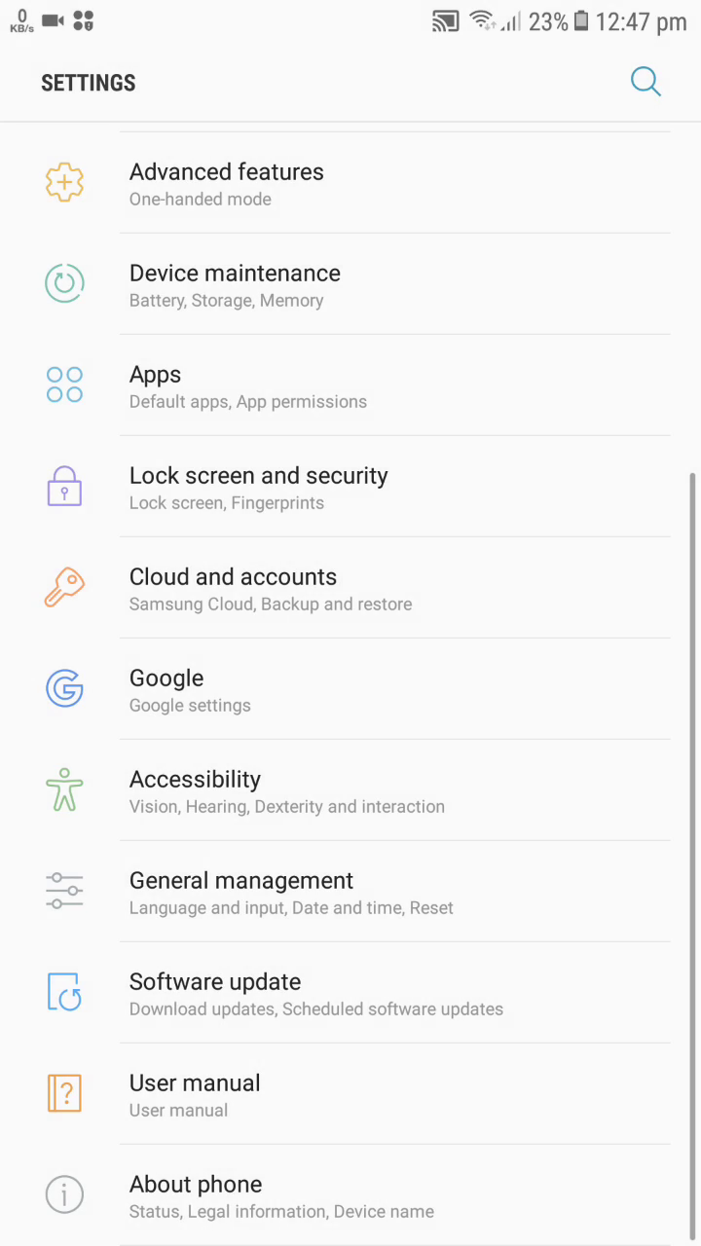
Step: Switch on Lock and mask apps under Settings > Advanced features
{"action": "key", "text": "Home"}
{"action": "left_click_drag", "start_coordinate": [350, 10], "coordinate": [351, 584]}
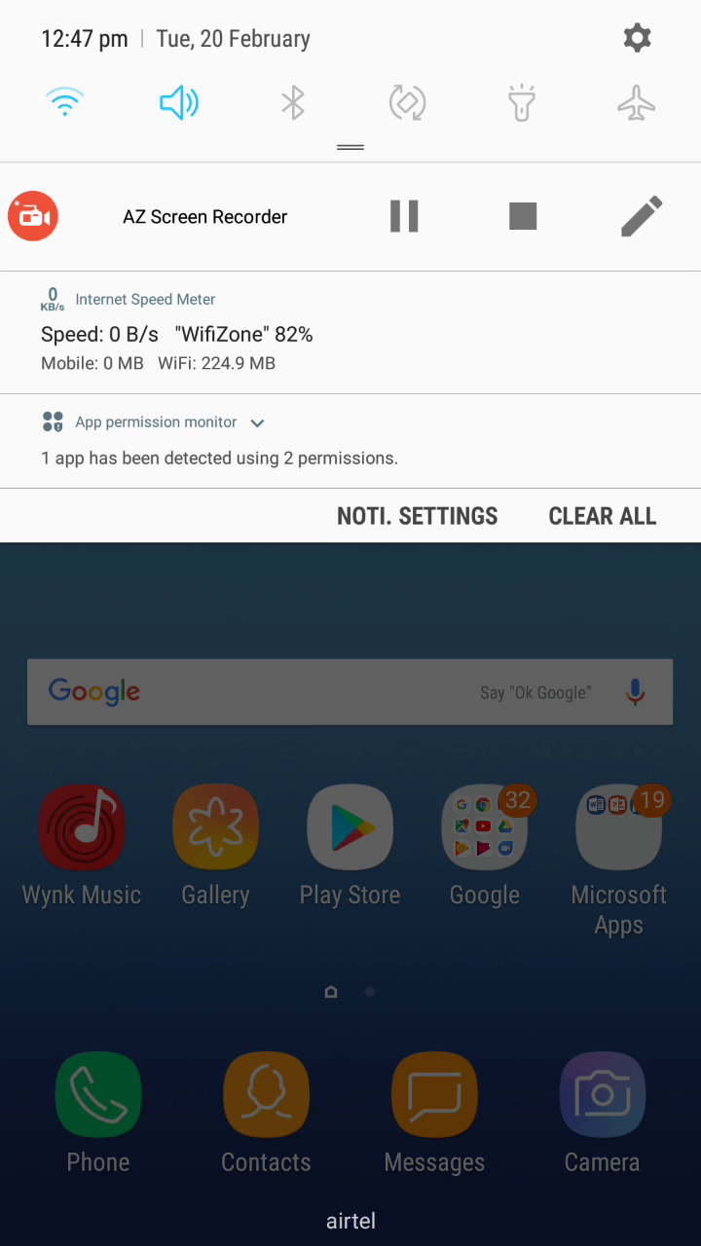
{"action": "left_click", "coordinate": [637, 38]}
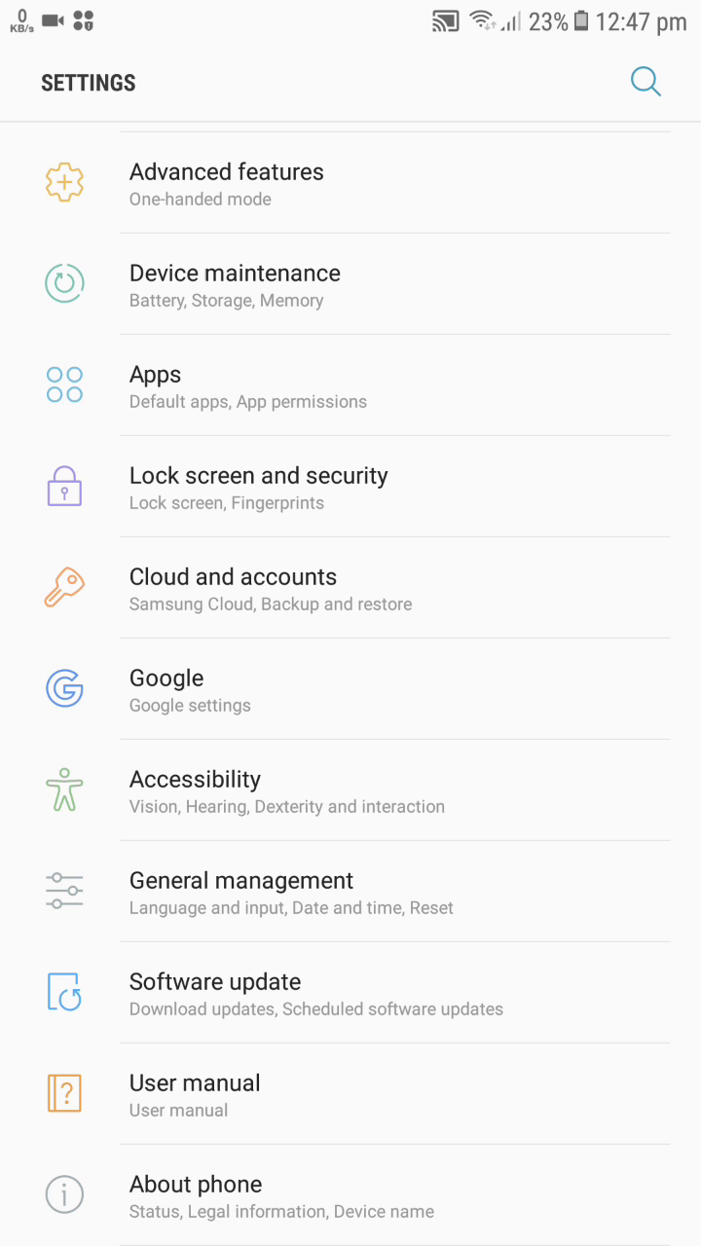
{"action": "scroll", "coordinate": [350, 487], "scroll_direction": "up", "scroll_amount": 5}
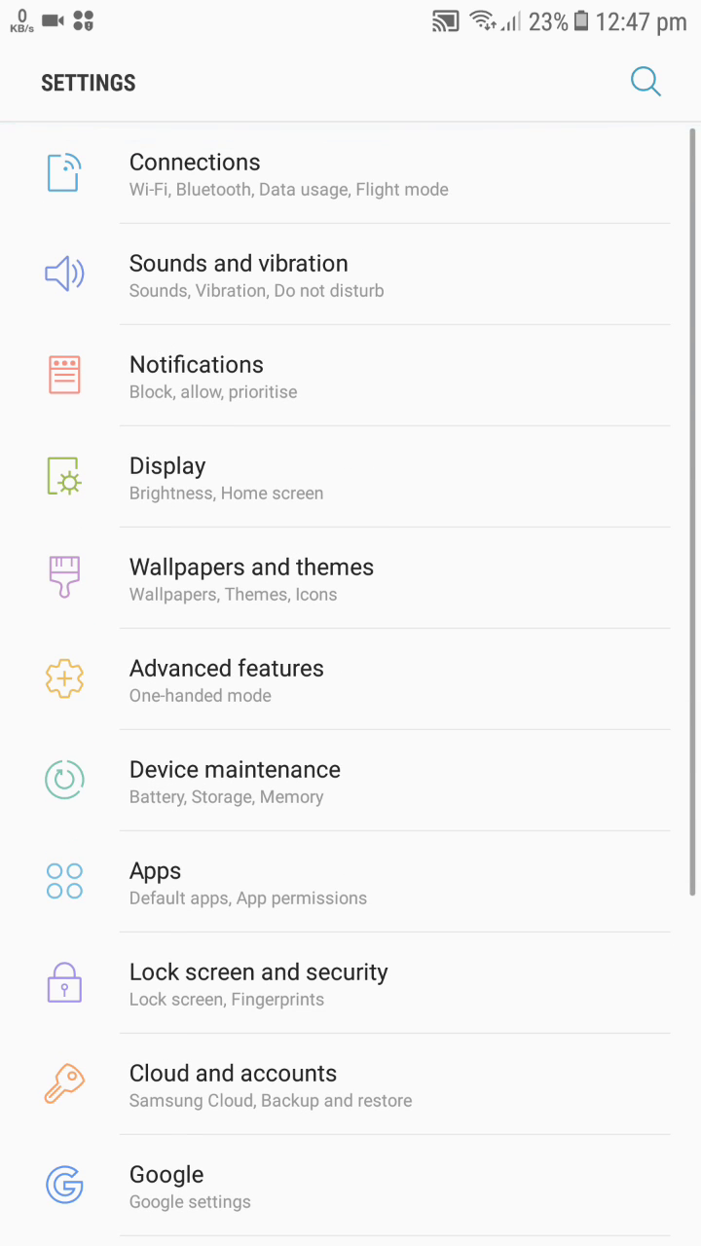
{"action": "left_click", "coordinate": [227, 679]}
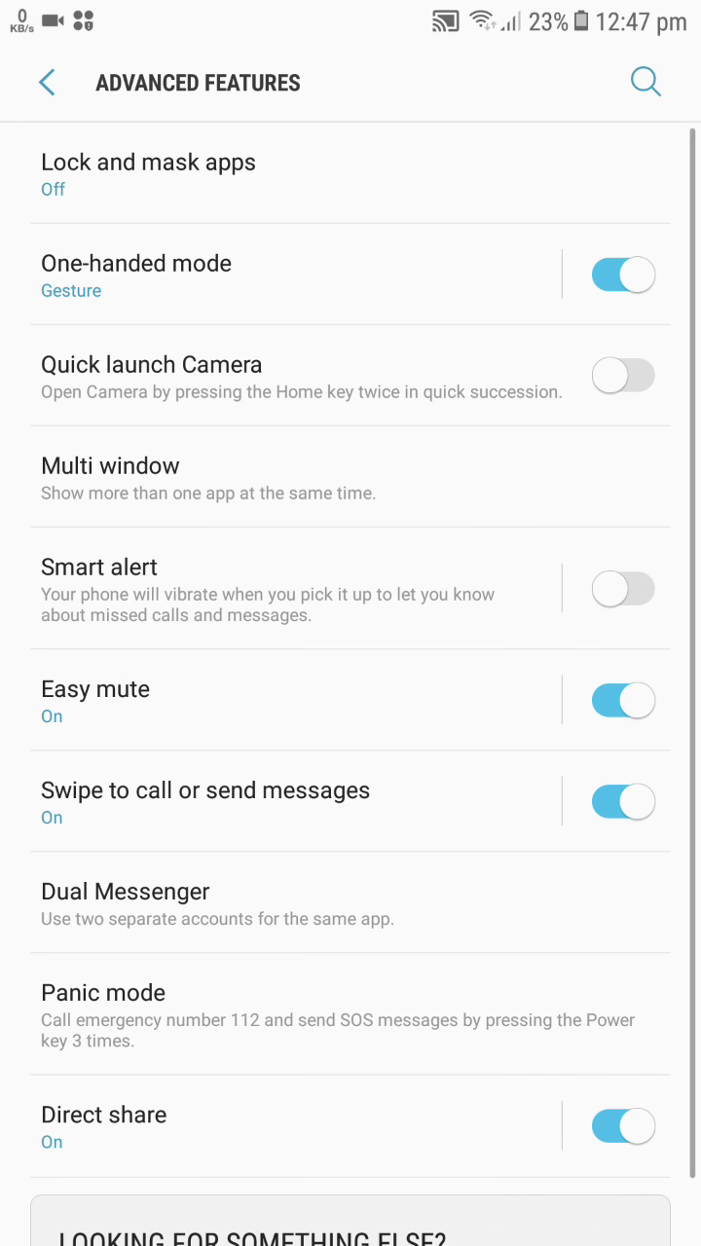
{"action": "scroll", "coordinate": [351, 185], "scroll_direction": "up", "scroll_amount": 2}
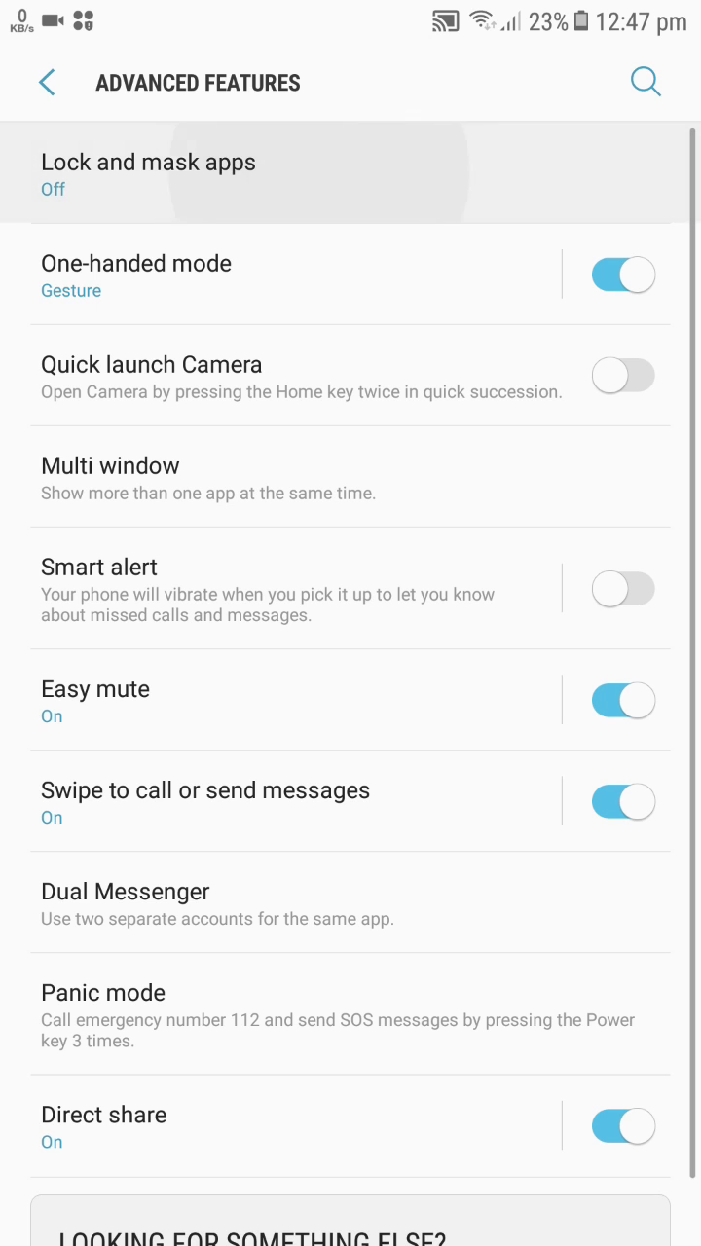
{"action": "left_click", "coordinate": [148, 175]}
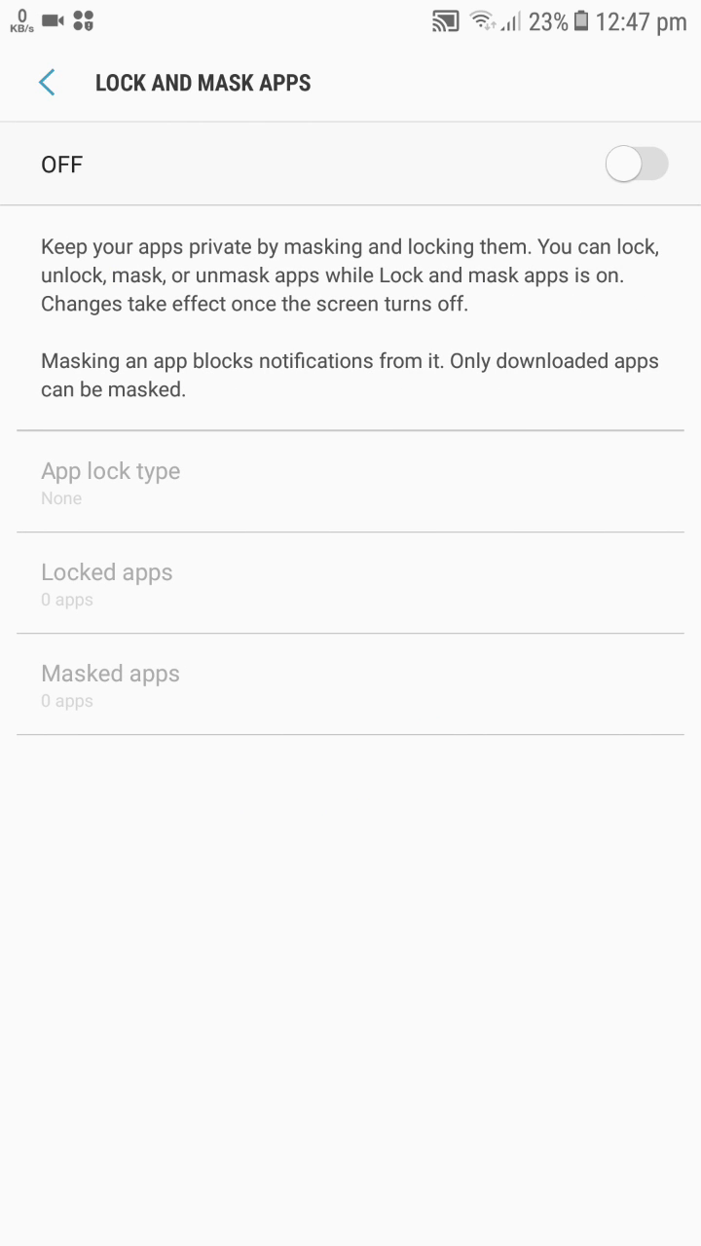
{"action": "left_click", "coordinate": [637, 164]}
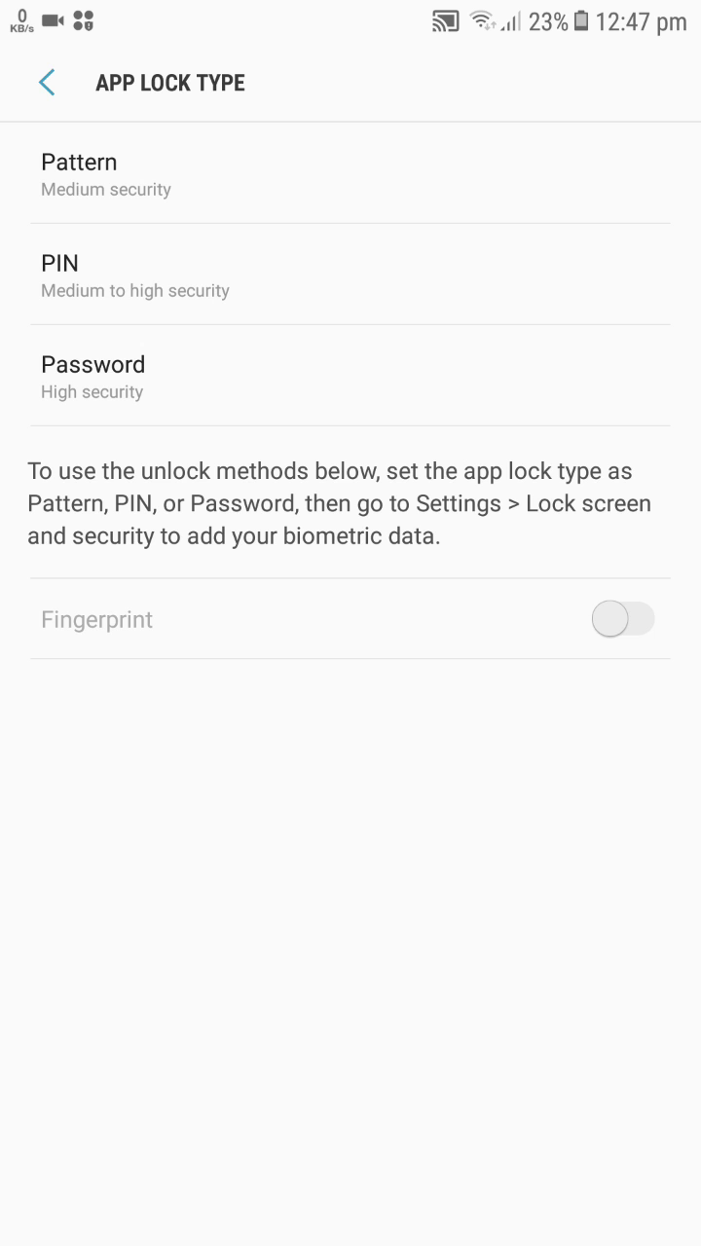
Step: Choose PIN as the app lock type and set and confirm a new 4-digit PIN
{"action": "left_click", "coordinate": [349, 269]}
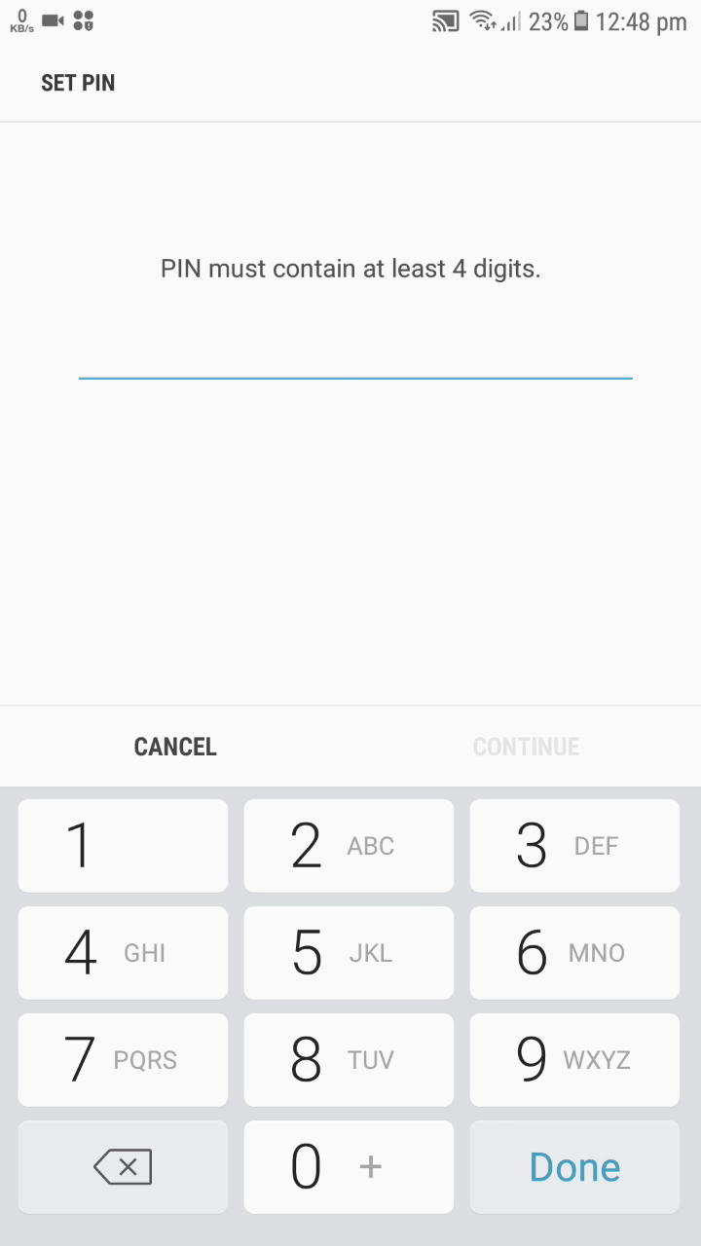
{"action": "left_click", "coordinate": [574, 1059]}
{"action": "left_click", "coordinate": [575, 1059]}
{"action": "type", "text": "9"}
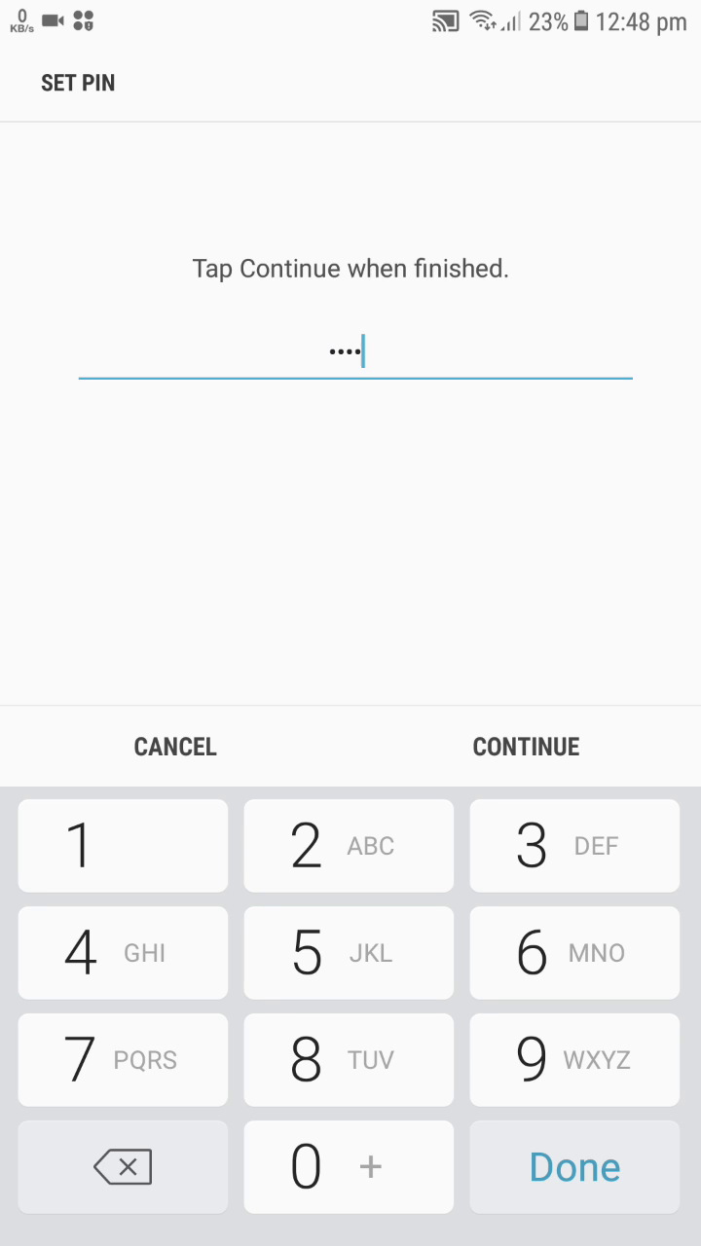
{"action": "left_click", "coordinate": [526, 746]}
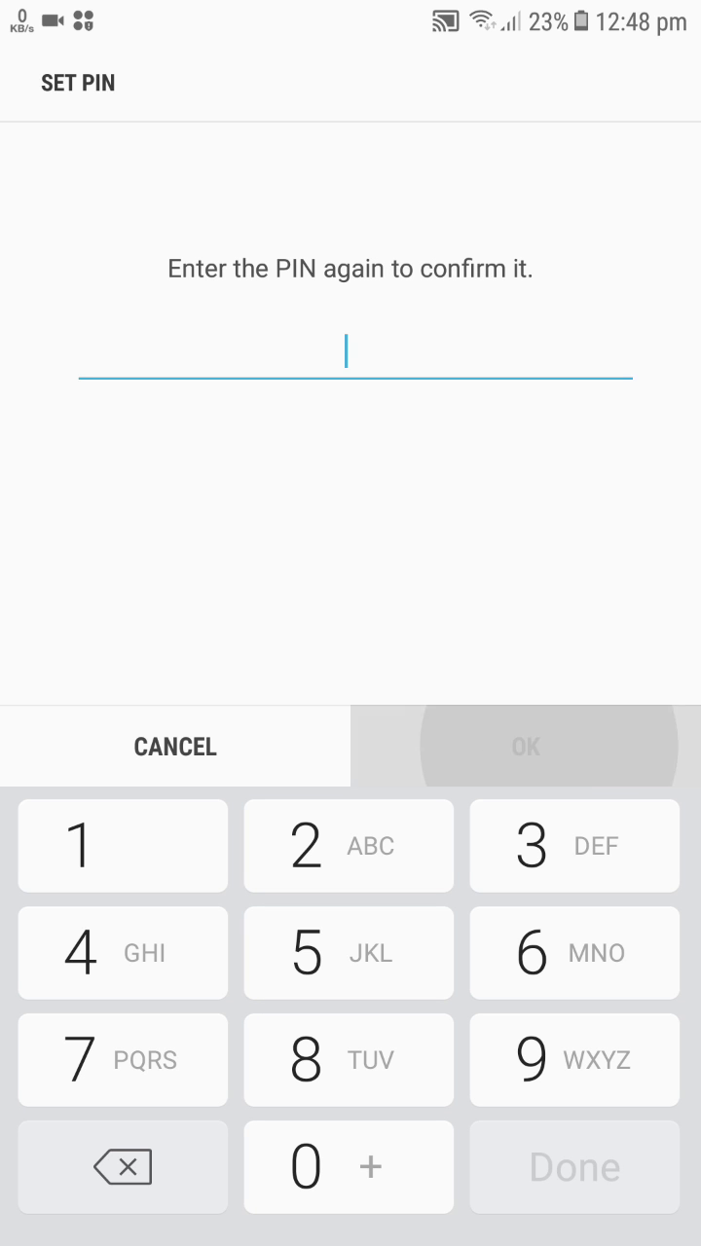
{"action": "left_click", "coordinate": [349, 953]}
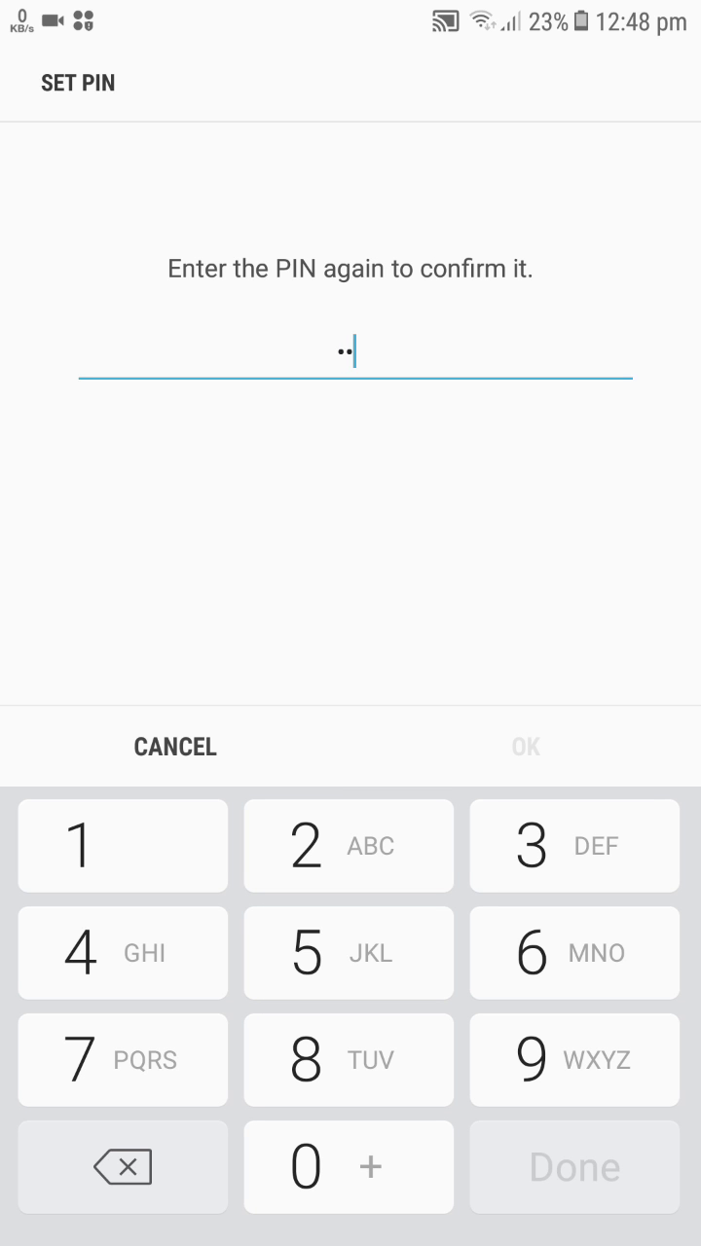
{"action": "left_click", "coordinate": [349, 953]}
{"action": "left_click", "coordinate": [349, 1060]}
{"action": "left_click", "coordinate": [525, 746]}
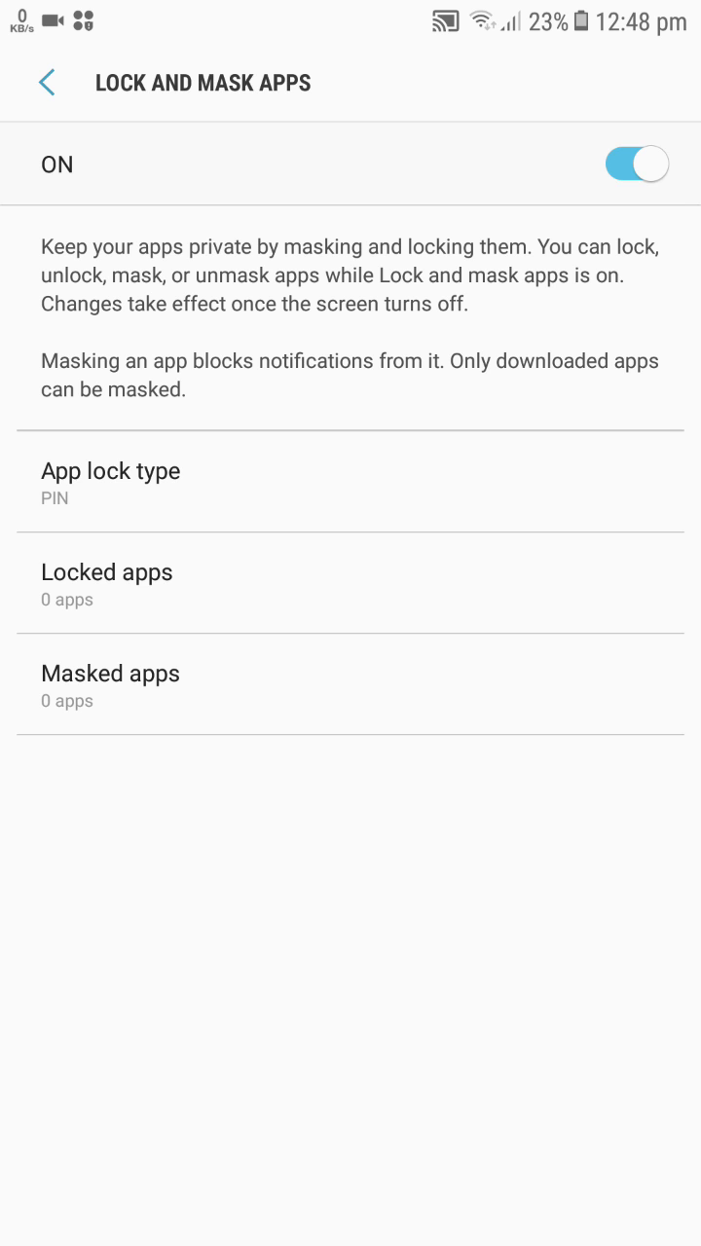
Step: Enable Fingerprint under App lock type, then reopen Lock and mask apps
{"action": "left_click", "coordinate": [408, 473]}
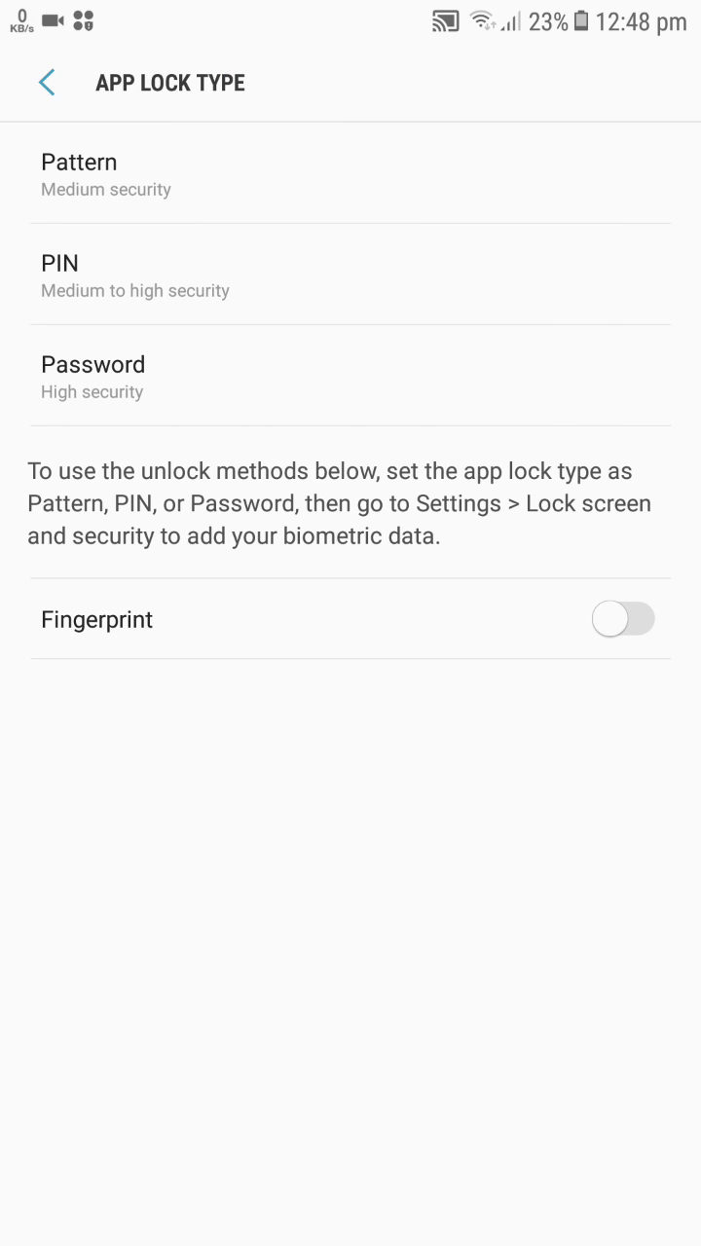
{"action": "left_click", "coordinate": [623, 619]}
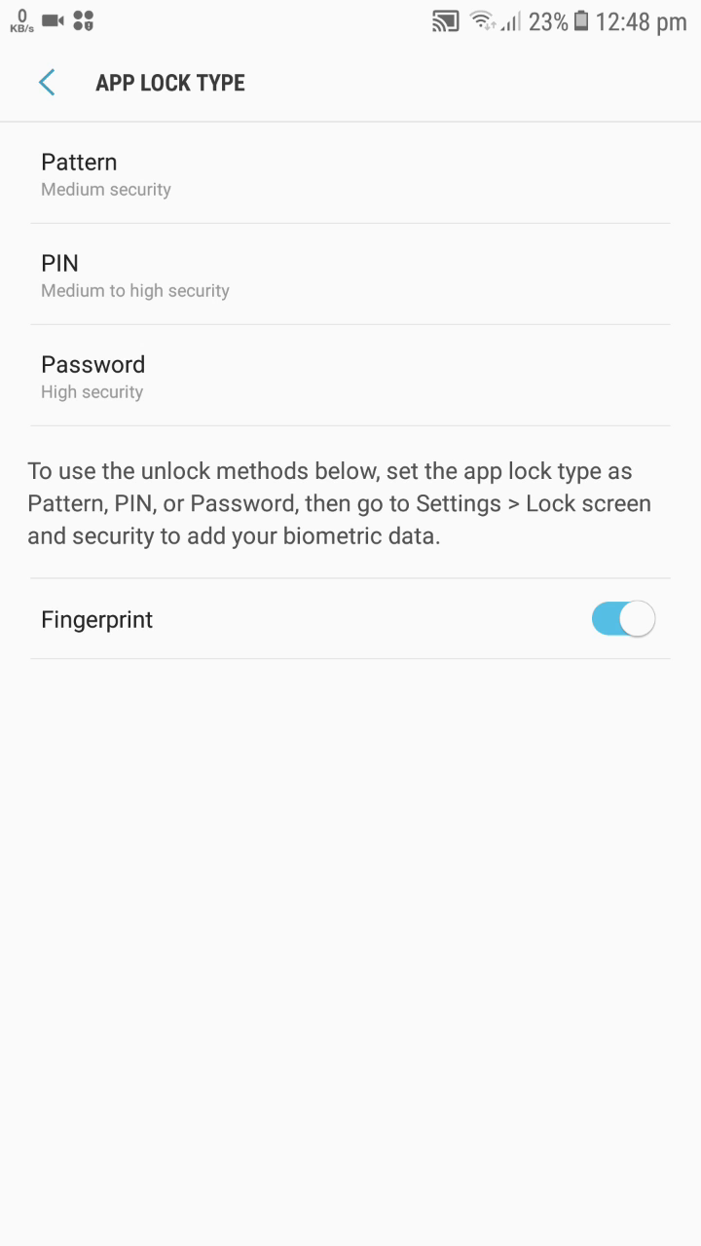
{"action": "left_click", "coordinate": [46, 82]}
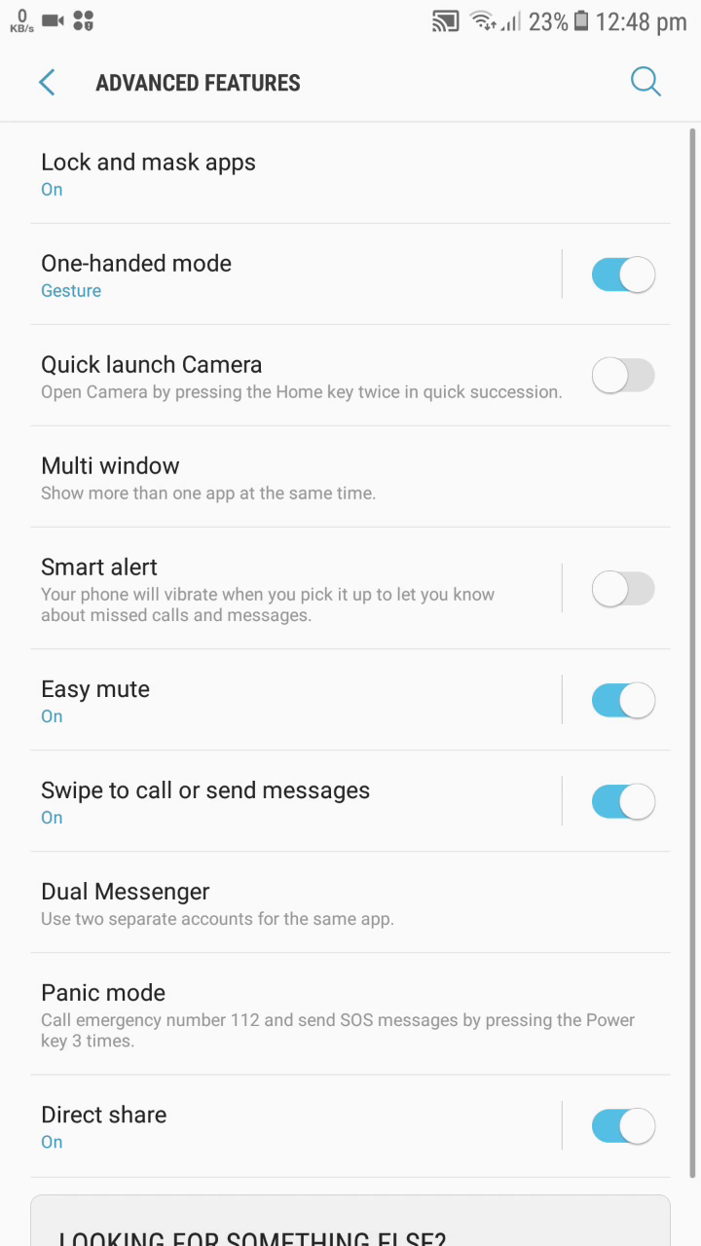
{"action": "left_click", "coordinate": [366, 176]}
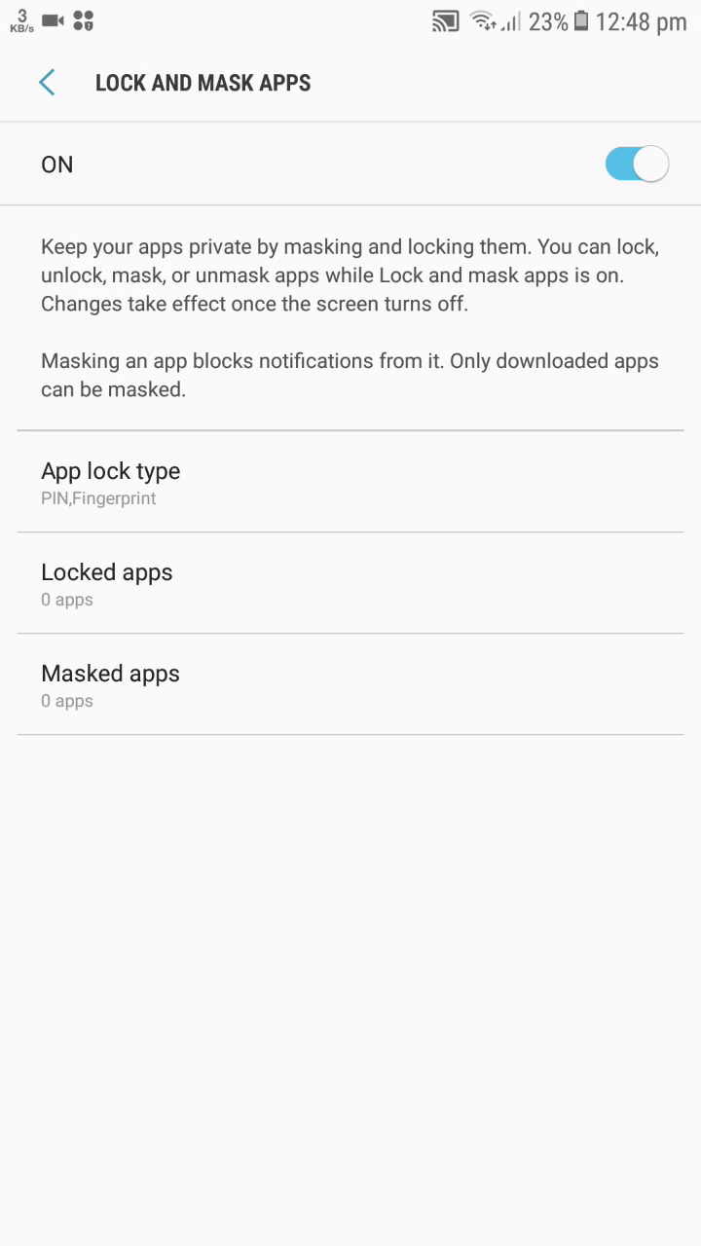
Step: Add Amazon Shopping and Axis Mobile to Locked apps and return to Lock and mask apps
{"action": "left_click", "coordinate": [359, 582]}
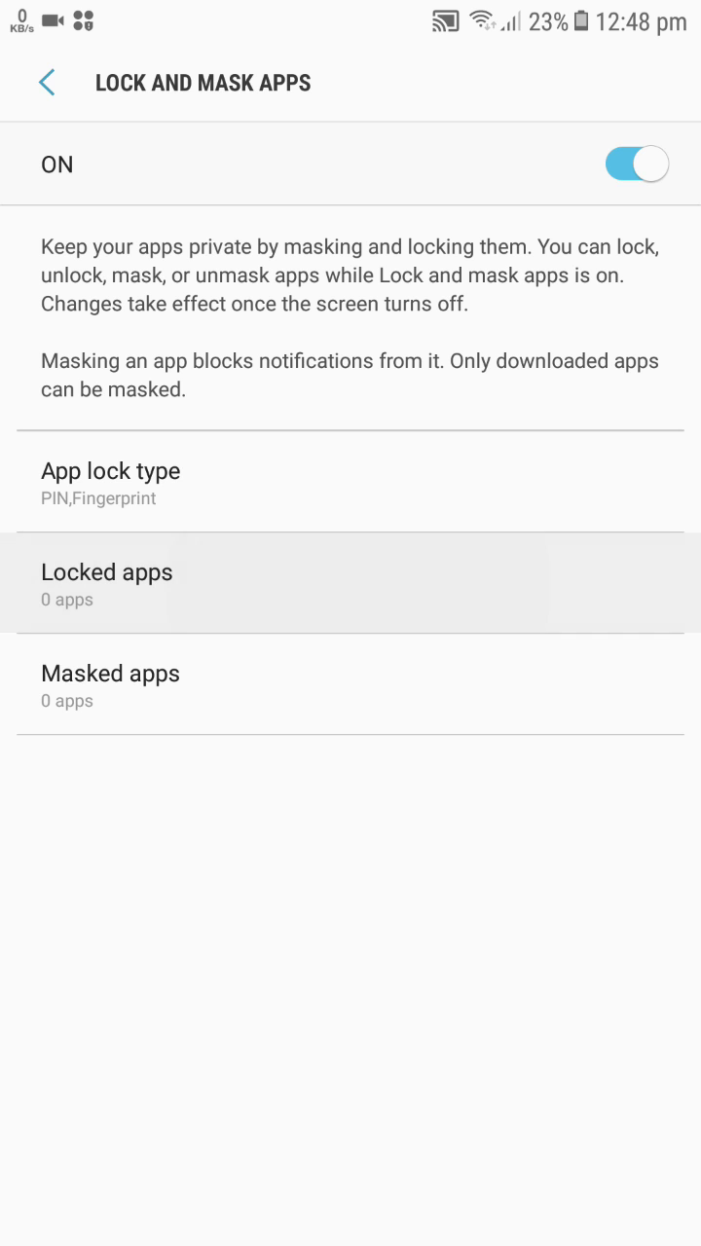
{"action": "left_click", "coordinate": [350, 582]}
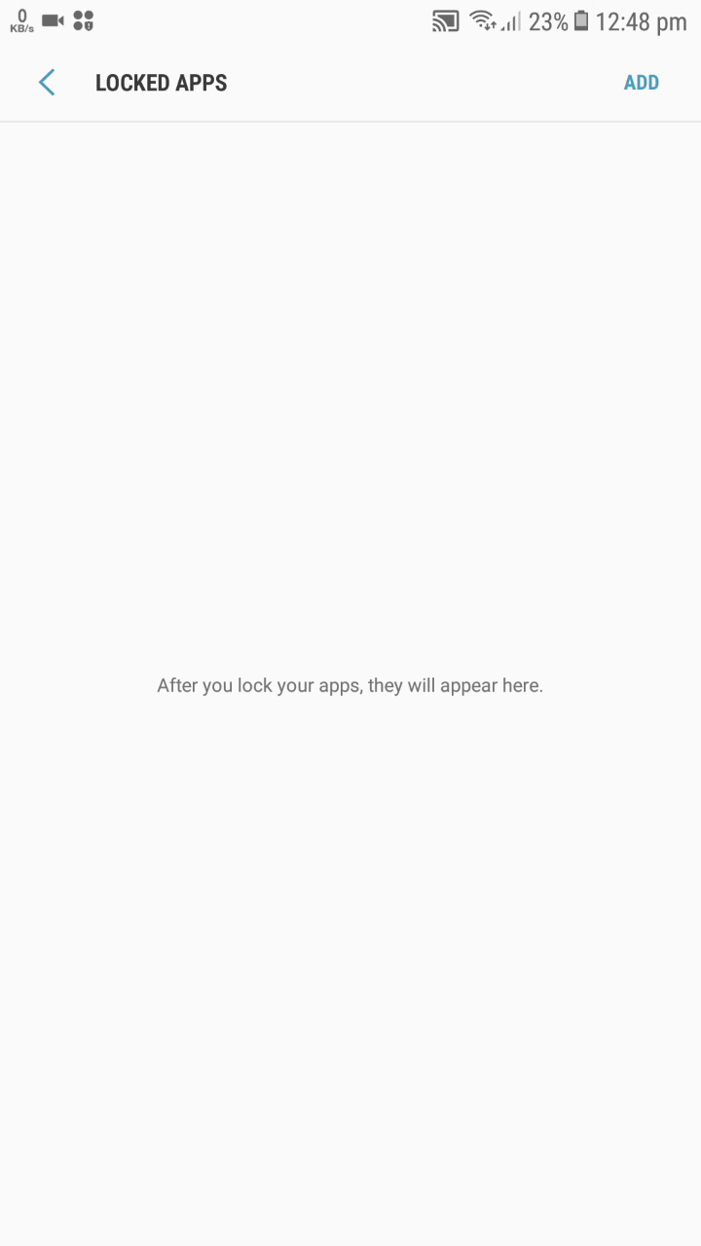
{"action": "left_click", "coordinate": [642, 82]}
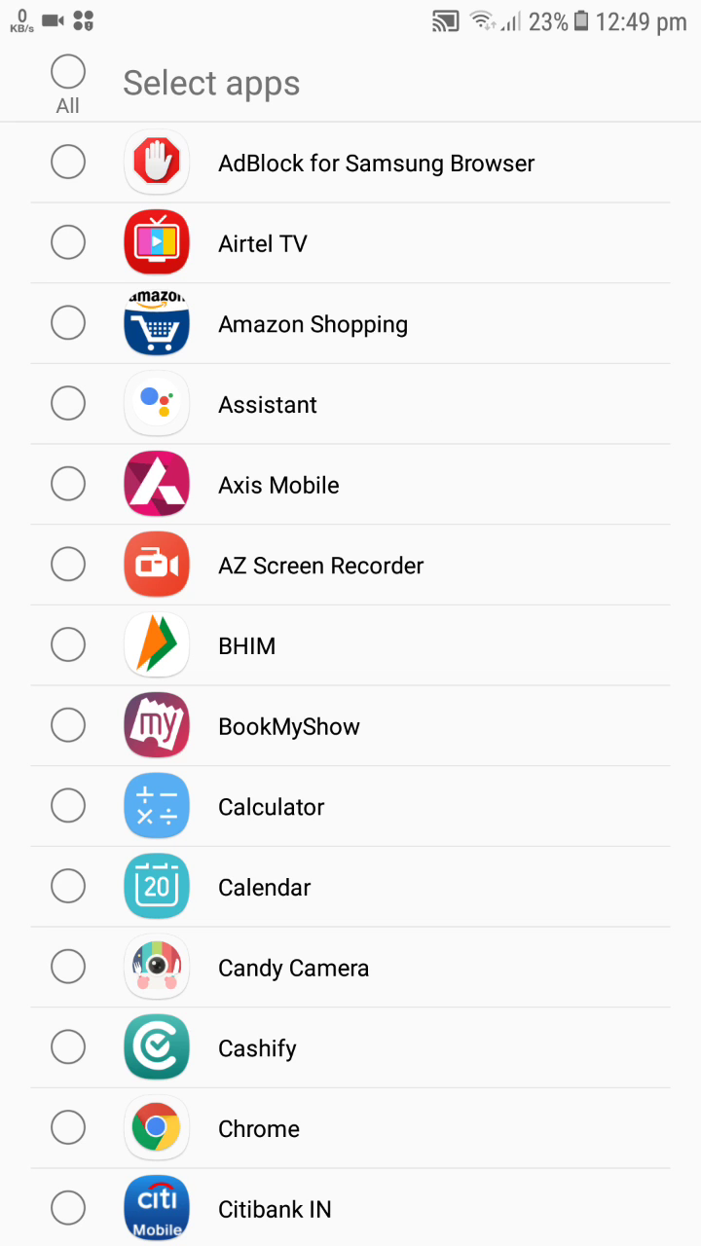
{"action": "left_click", "coordinate": [68, 322]}
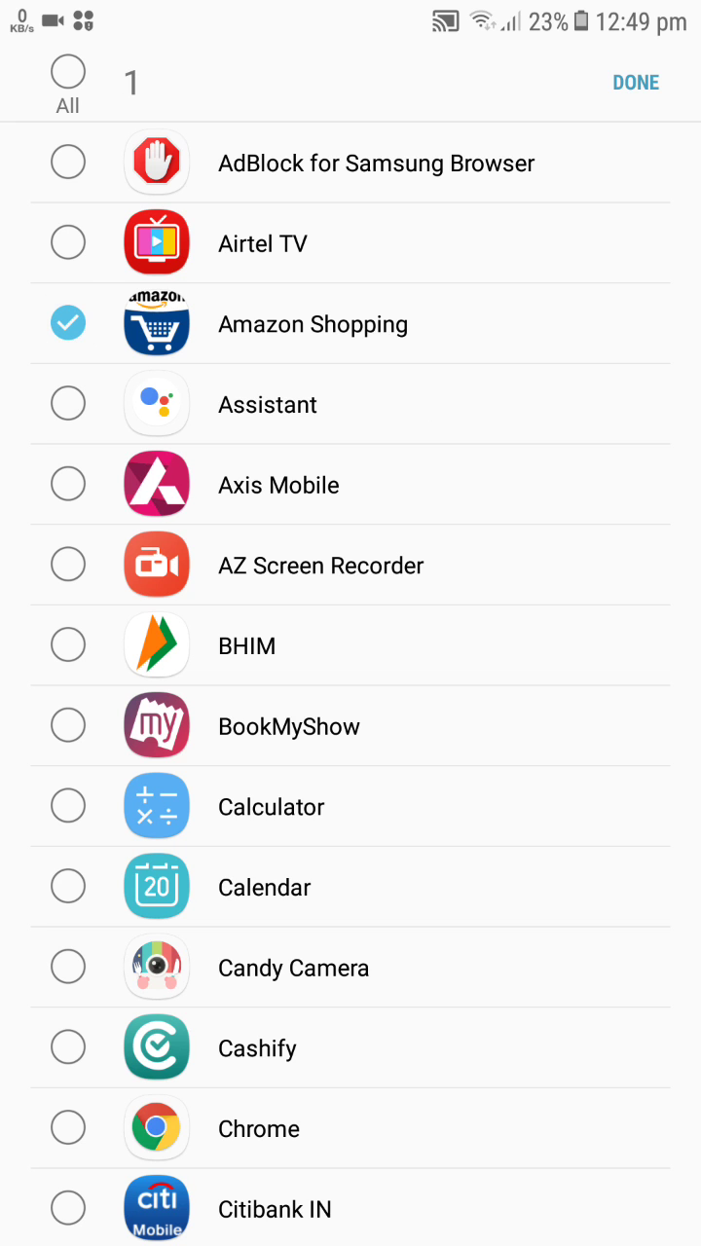
{"action": "left_click", "coordinate": [68, 484]}
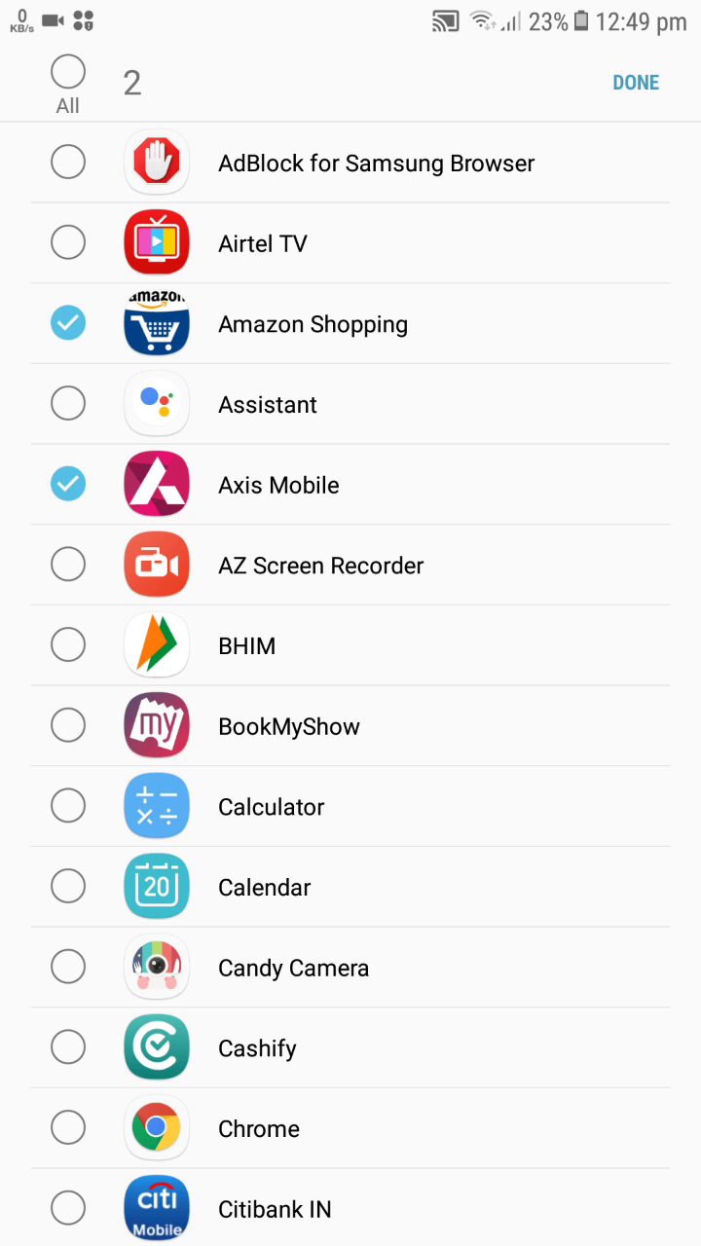
{"action": "left_click", "coordinate": [636, 81]}
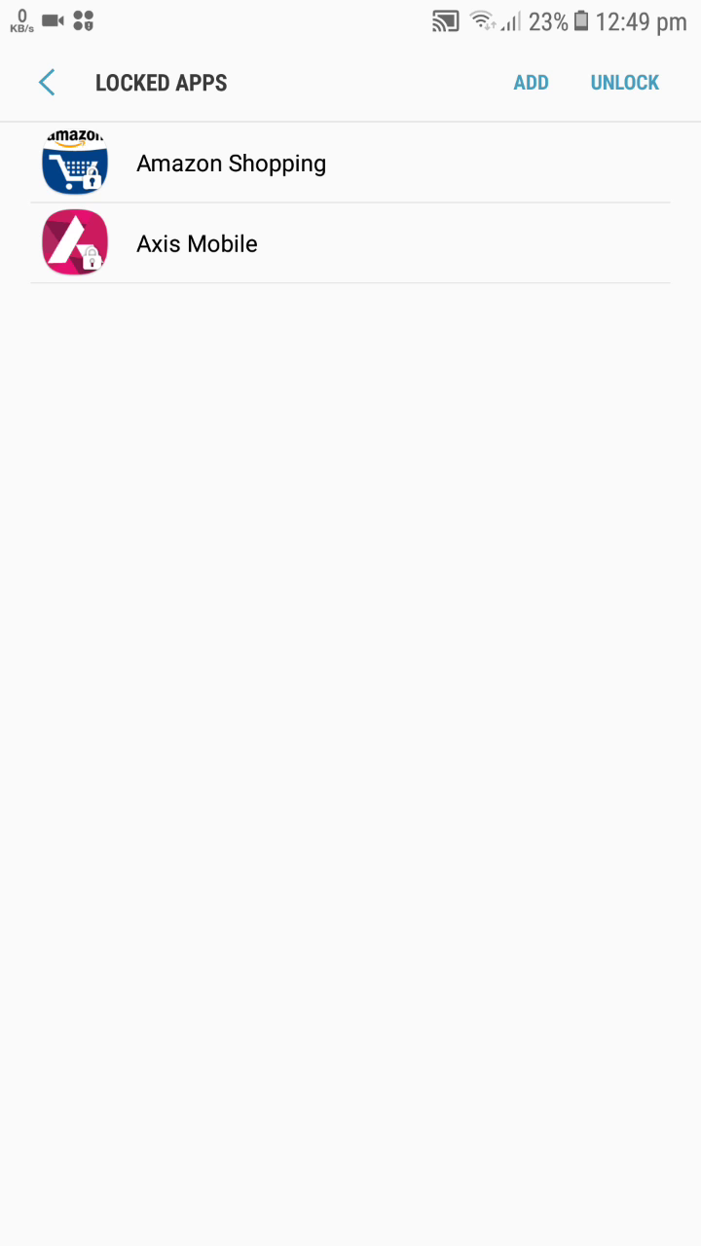
{"action": "left_click", "coordinate": [46, 81]}
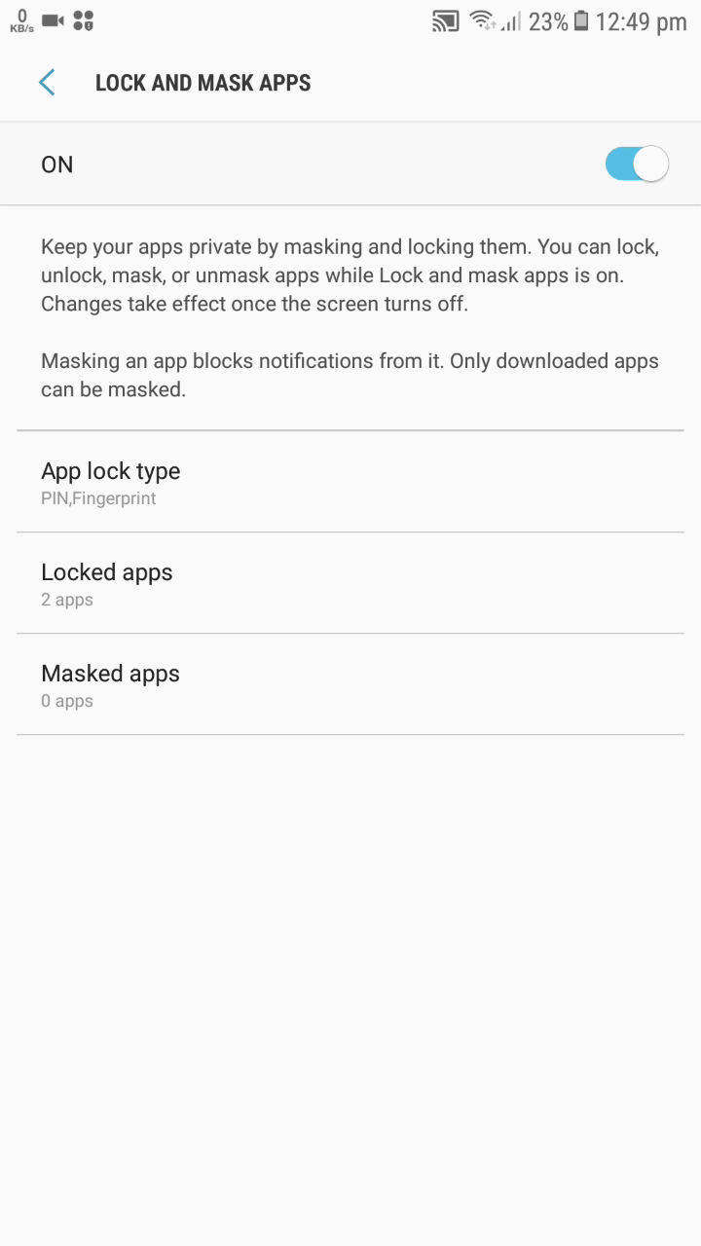
{"action": "left_click", "coordinate": [334, 692]}
{"action": "left_click", "coordinate": [334, 686]}
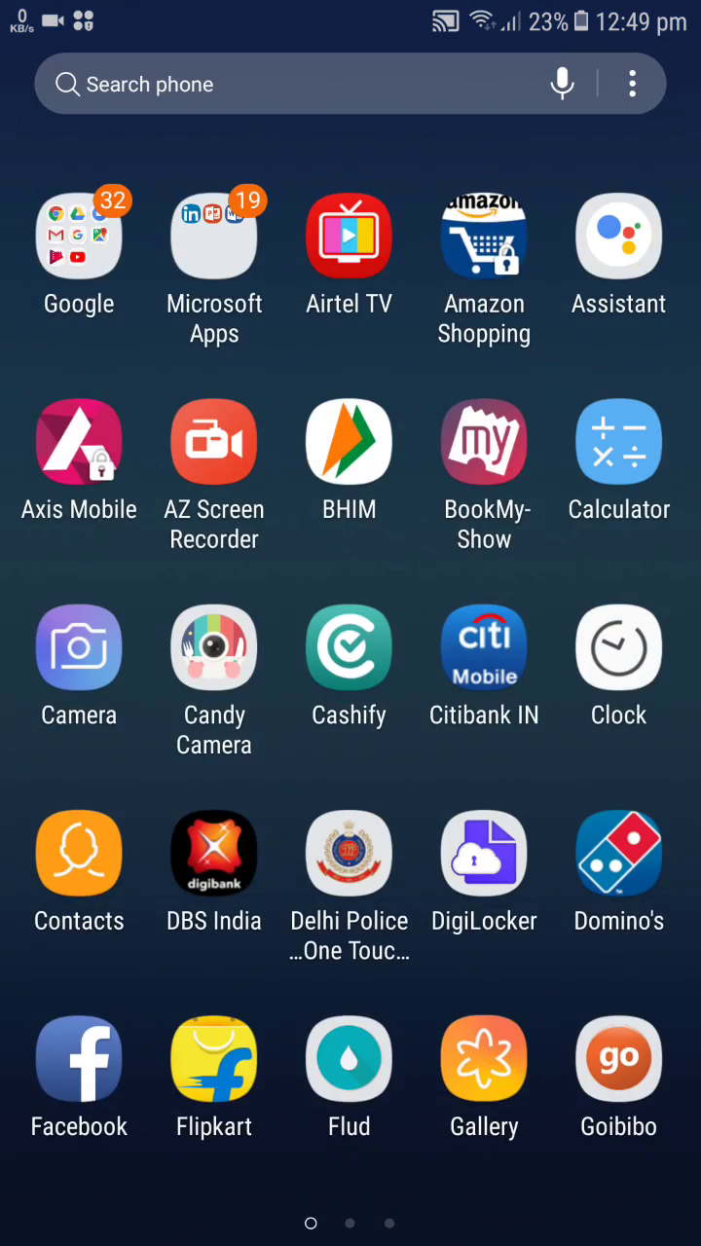
{"action": "mouse_move", "coordinate": [584, 682]}
{"action": "left_mouse_down"}
{"action": "mouse_move", "coordinate": [117, 681]}
{"action": "mouse_move", "coordinate": [584, 682]}
{"action": "left_mouse_up"}
{"action": "left_click_drag", "start_coordinate": [117, 681], "coordinate": [584, 682]}
{"action": "key", "text": "alt+Tab"}
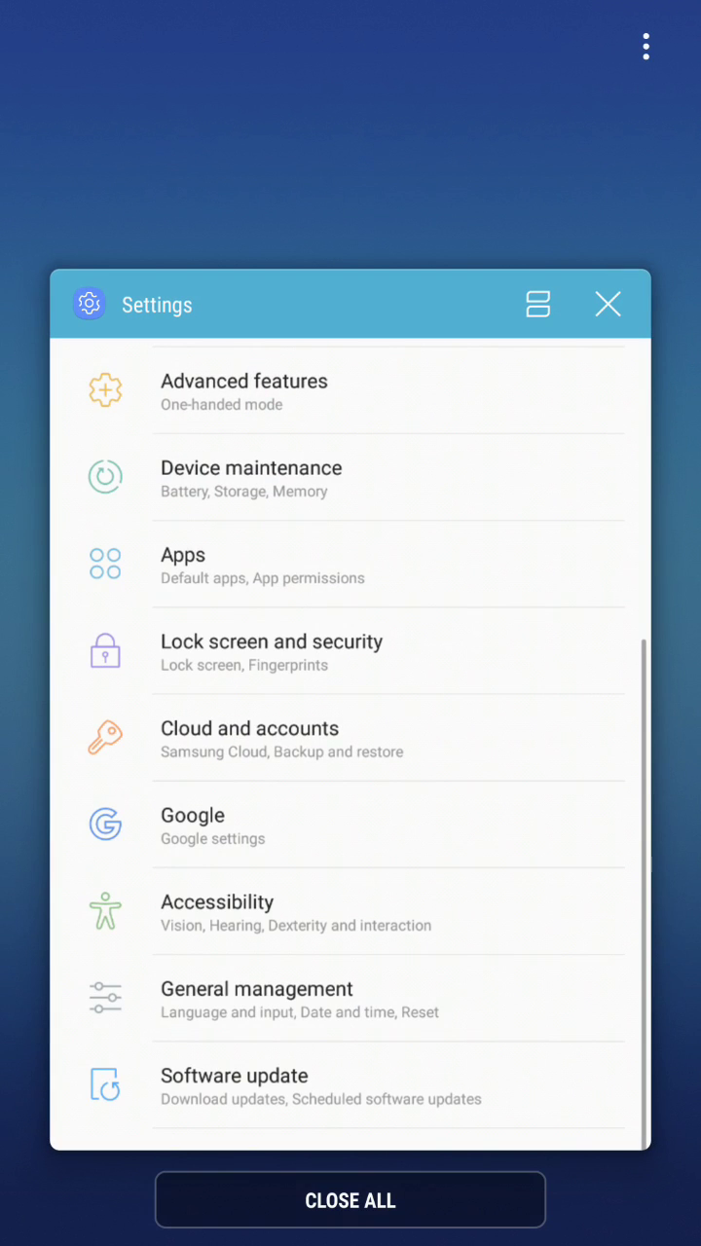
{"action": "left_click", "coordinate": [243, 389]}
{"action": "left_click", "coordinate": [412, 172]}
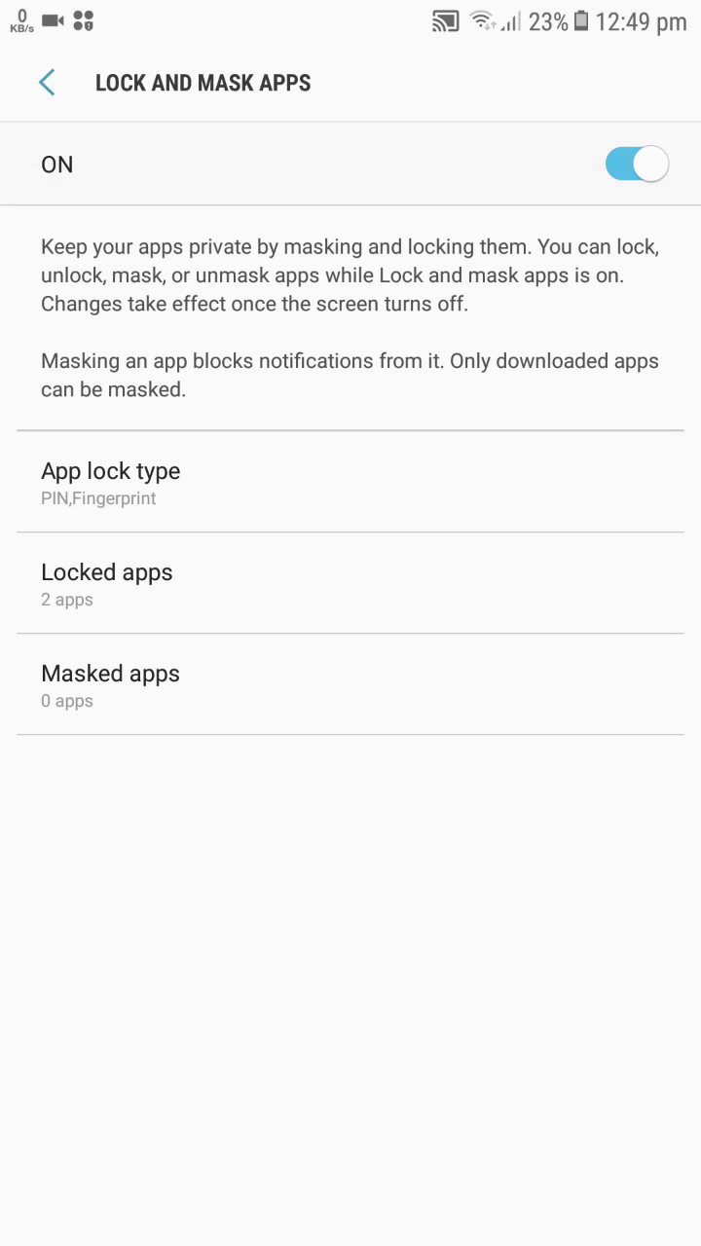
Step: Add DigiLocker to the Masked apps list and go back
{"action": "left_click", "coordinate": [162, 675]}
{"action": "left_click", "coordinate": [110, 682]}
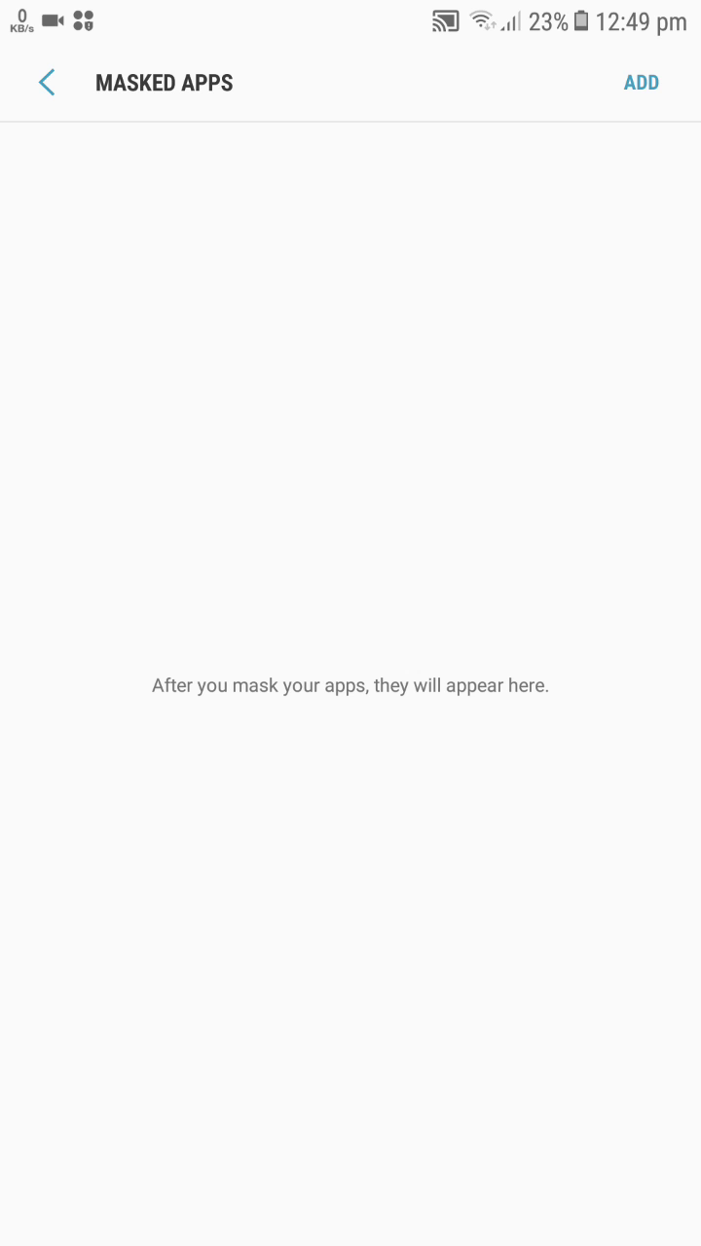
{"action": "left_click", "coordinate": [642, 83]}
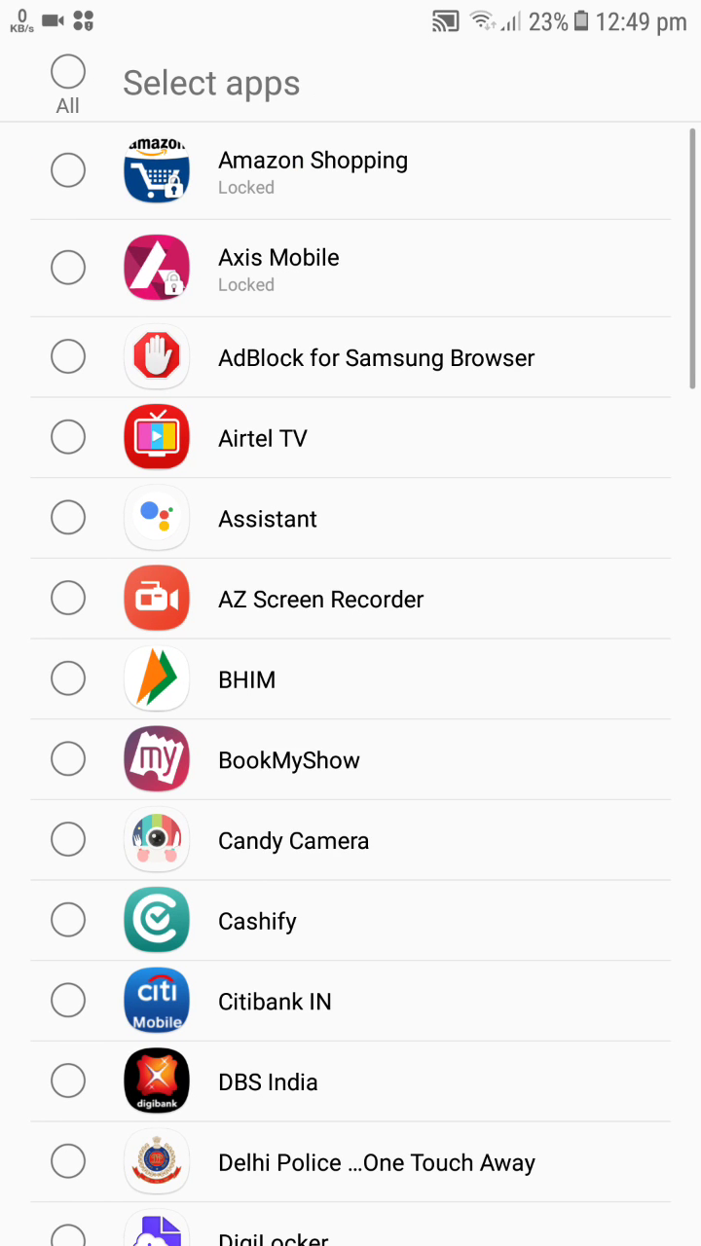
{"action": "scroll", "coordinate": [350, 681], "scroll_direction": "down", "scroll_amount": 4}
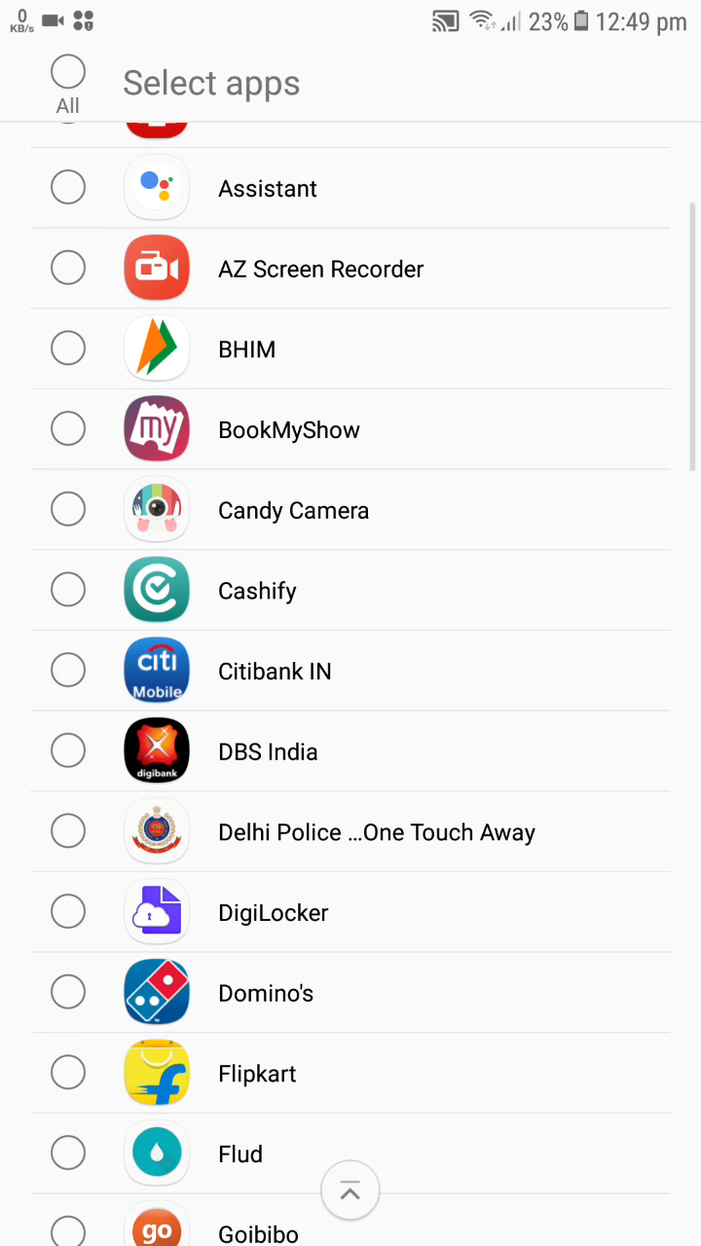
{"action": "scroll", "coordinate": [350, 682], "scroll_direction": "down", "scroll_amount": 3}
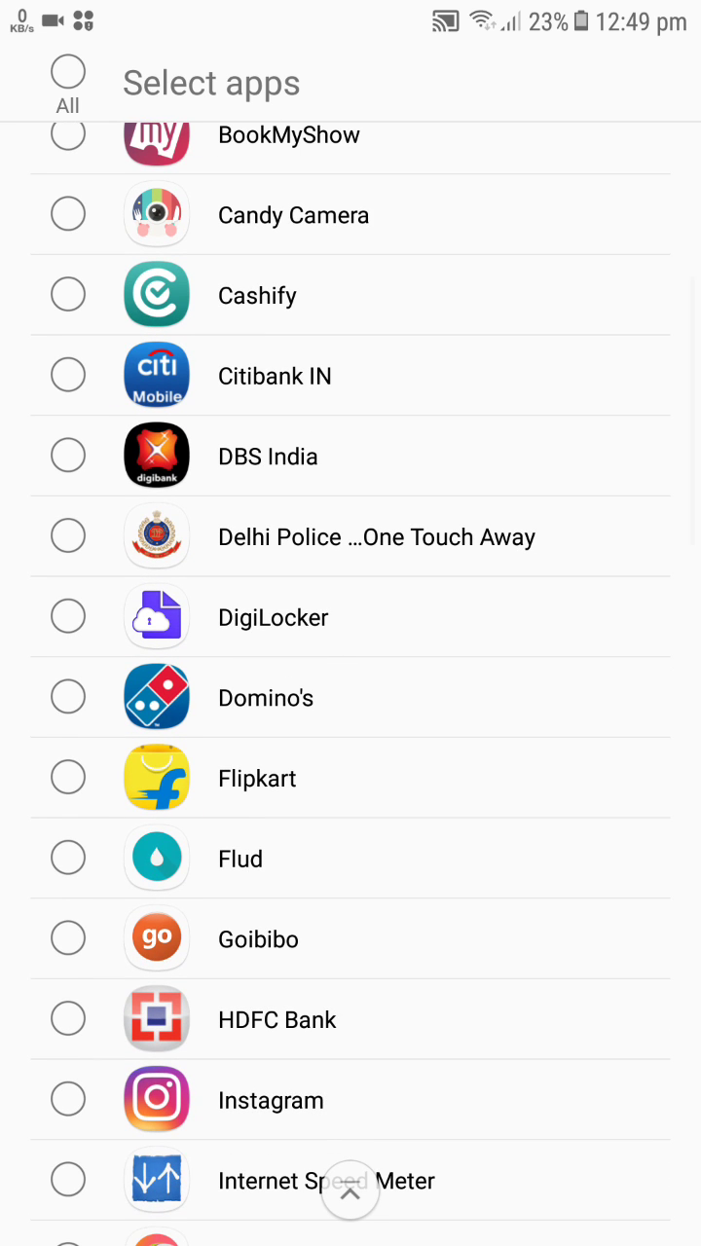
{"action": "left_click", "coordinate": [68, 617]}
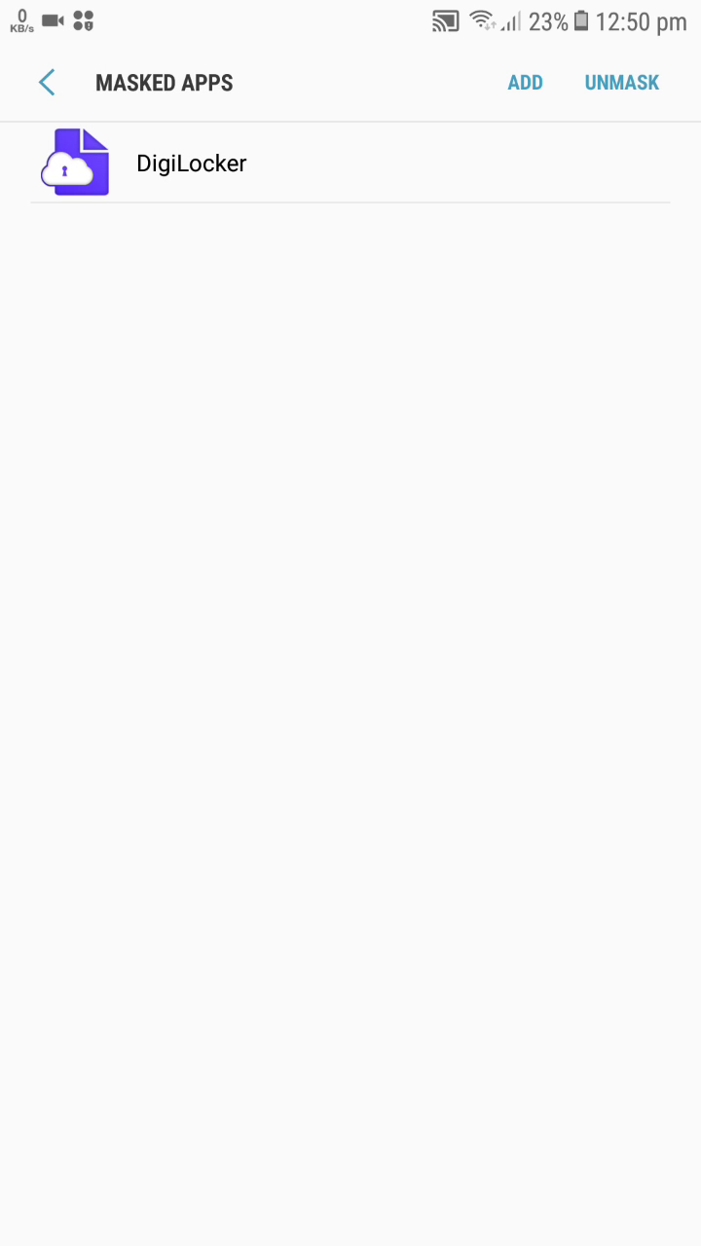
{"action": "key", "text": "Escape"}
{"action": "key", "text": "Escape"}
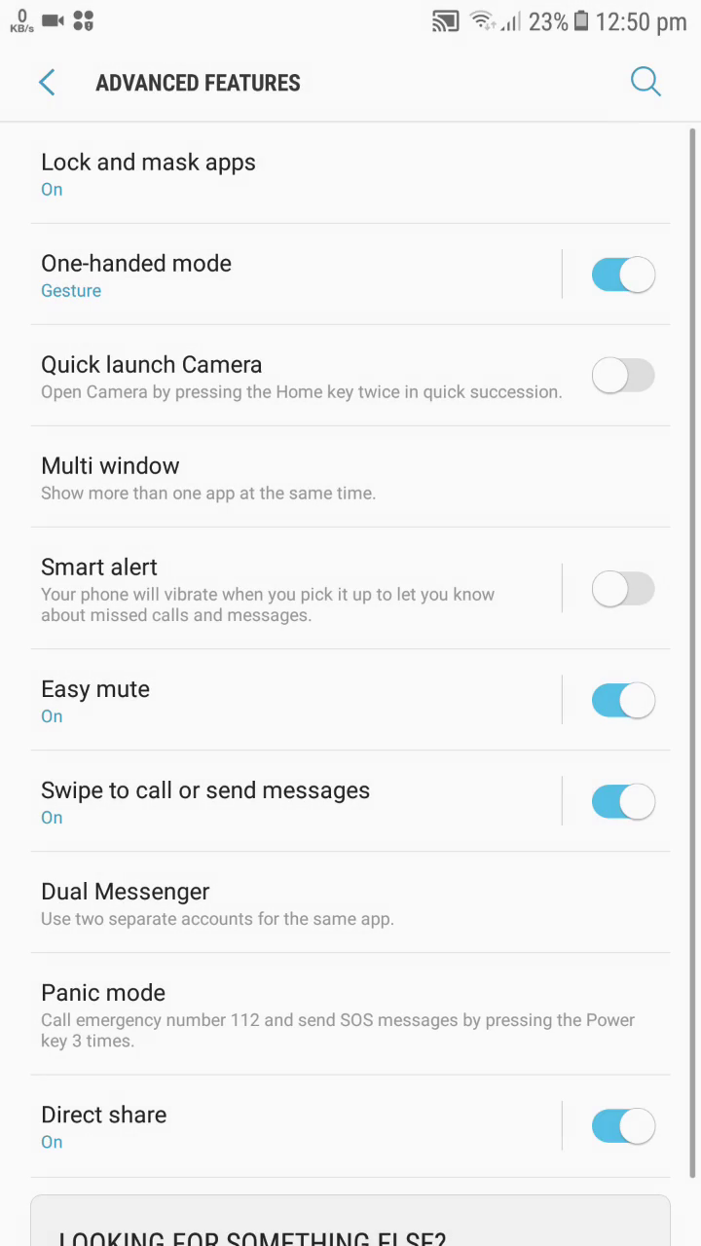
Step: Go to the home screen and open the app drawer to confirm DigiLocker is hidden
{"action": "key", "text": "Home"}
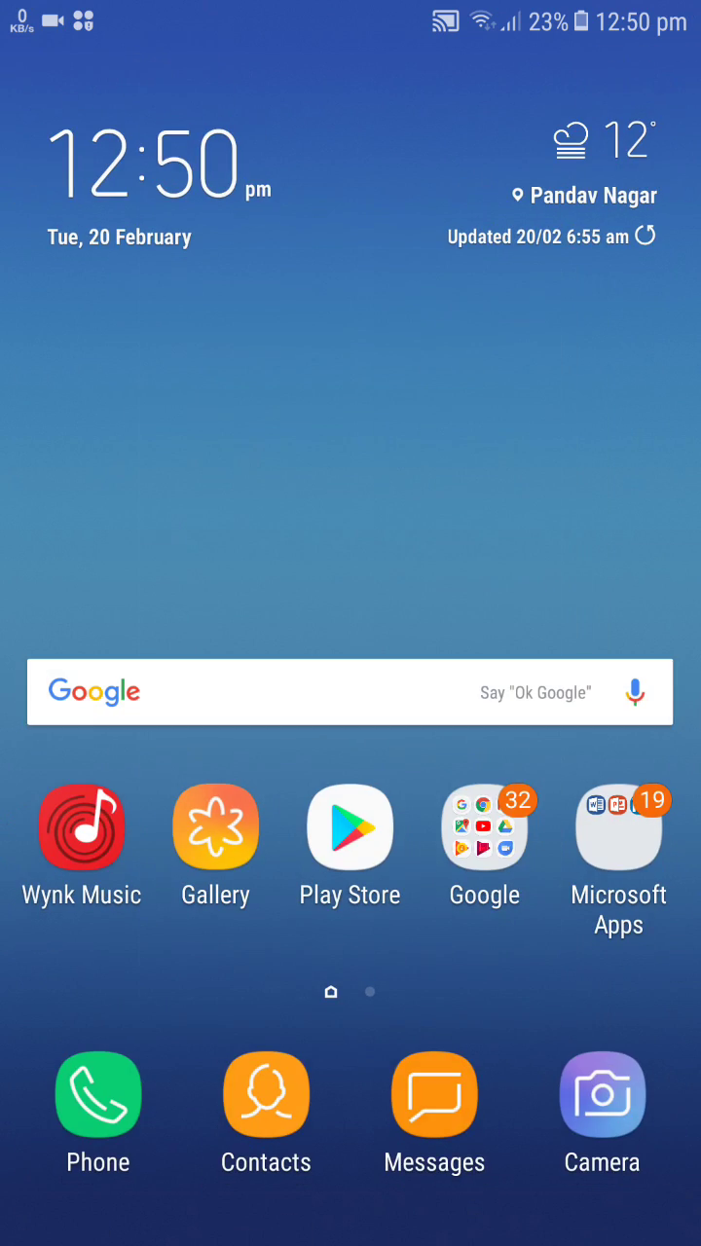
{"action": "left_click_drag", "start_coordinate": [350, 876], "coordinate": [351, 438]}
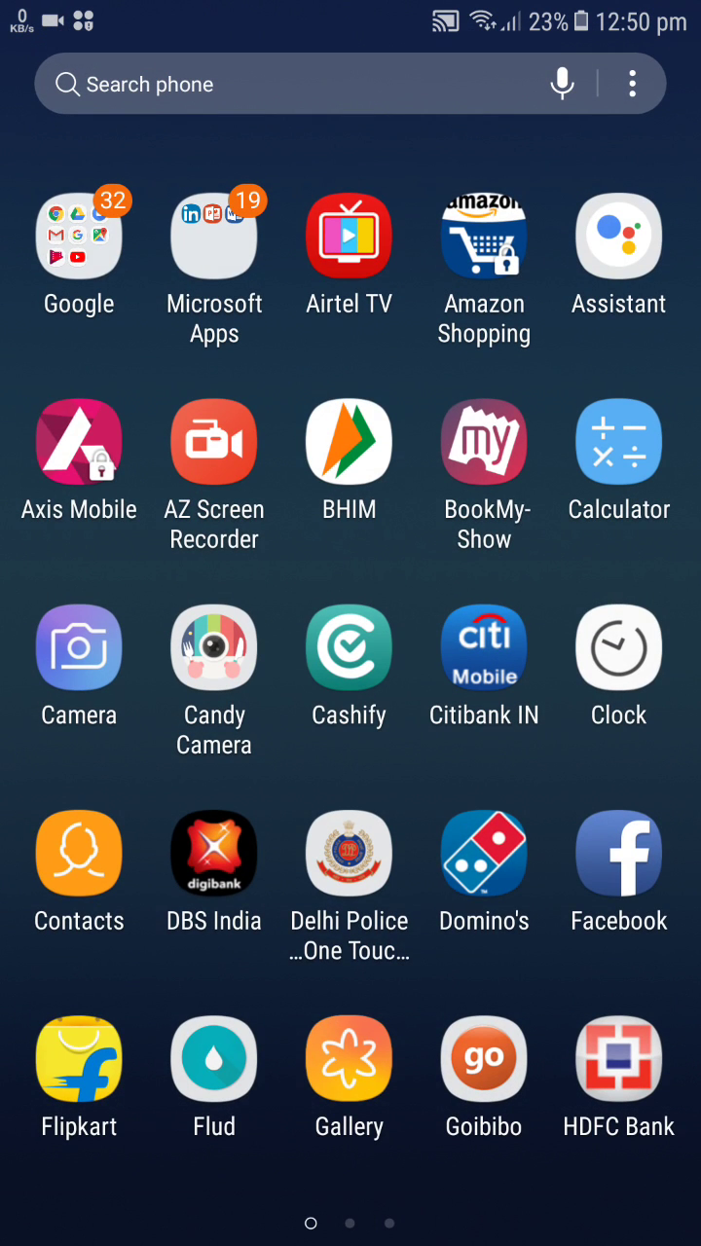
Step: Search the apps for 'digi' and then 'axis', then clear the search back to the drawer
{"action": "left_click", "coordinate": [292, 84]}
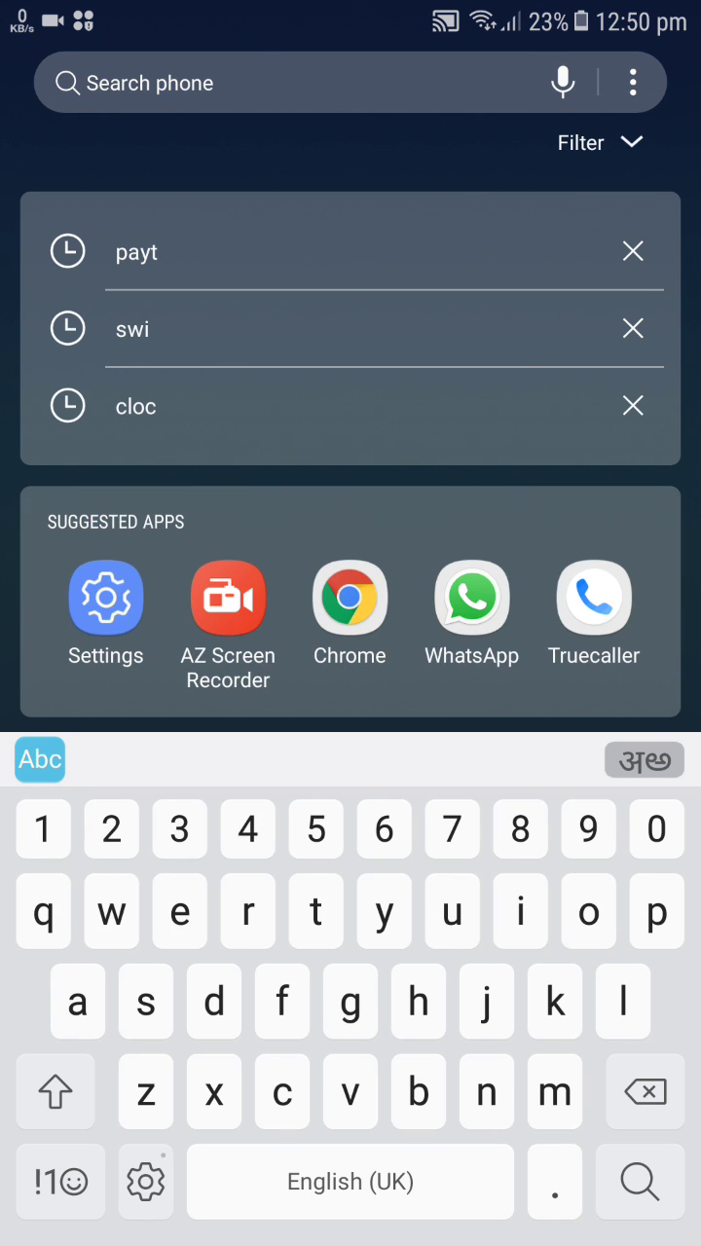
{"action": "type", "text": "dig"}
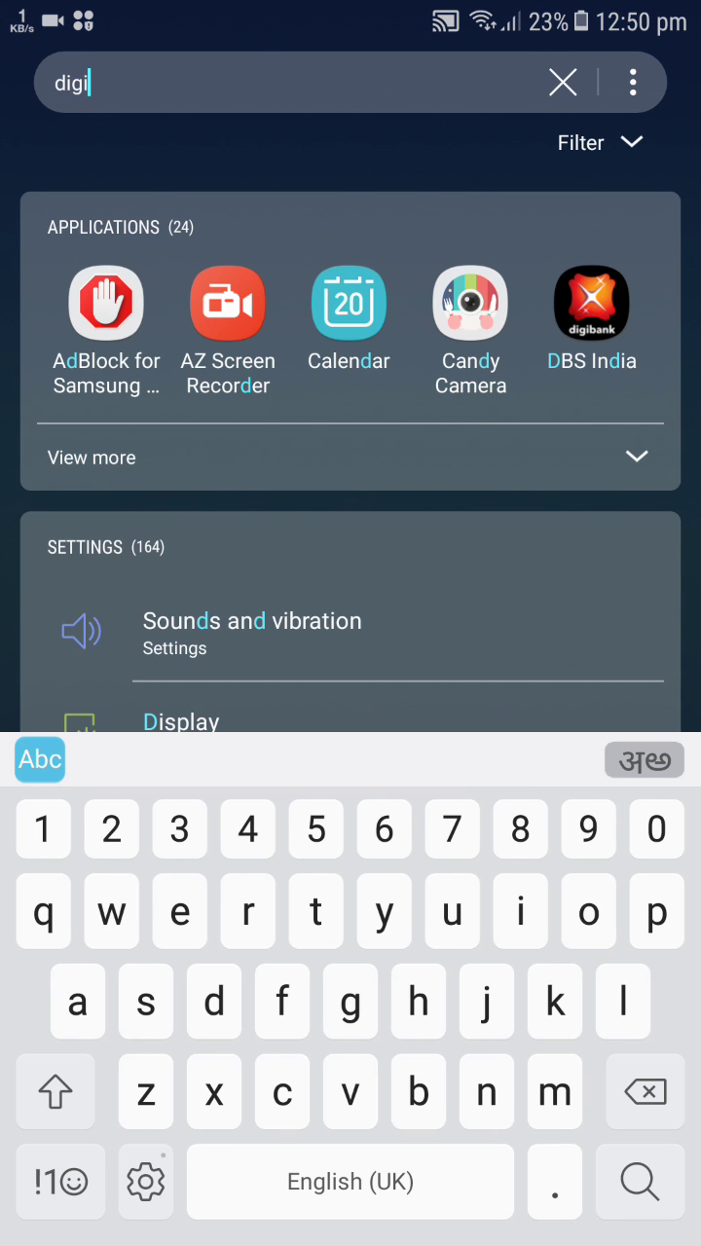
{"action": "type", "text": "i"}
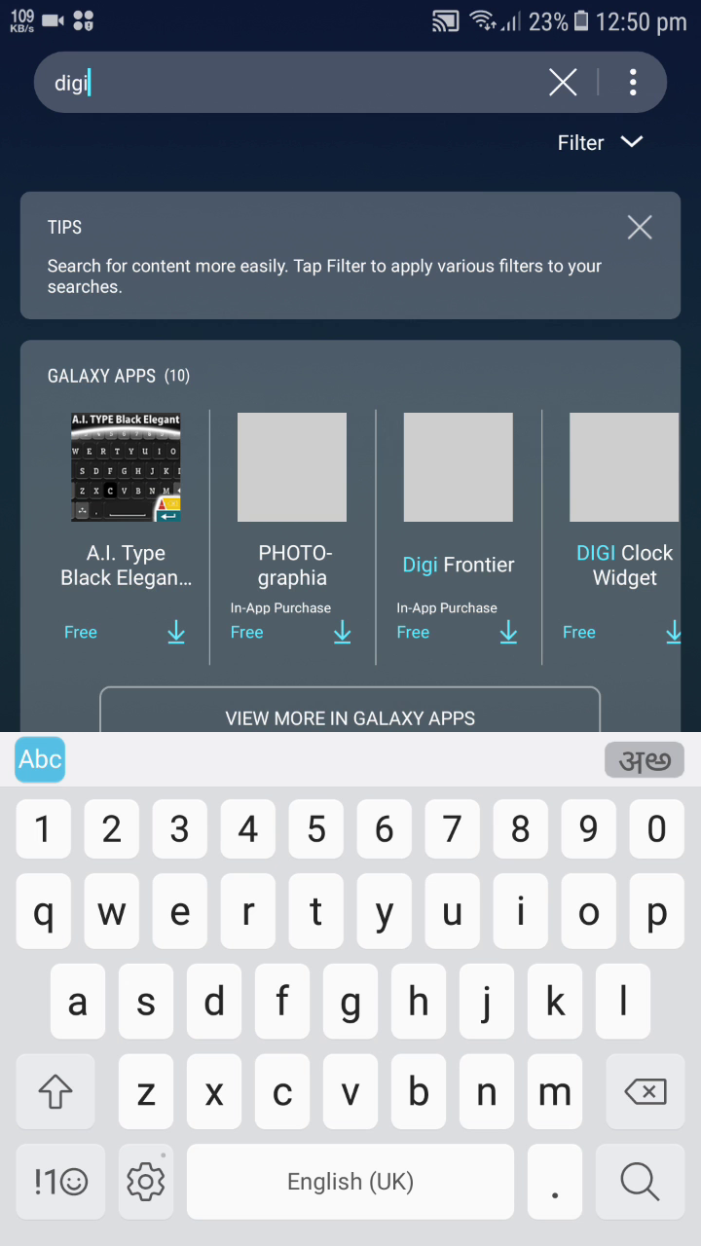
{"action": "scroll", "coordinate": [350, 681], "scroll_direction": "down", "scroll_amount": 3}
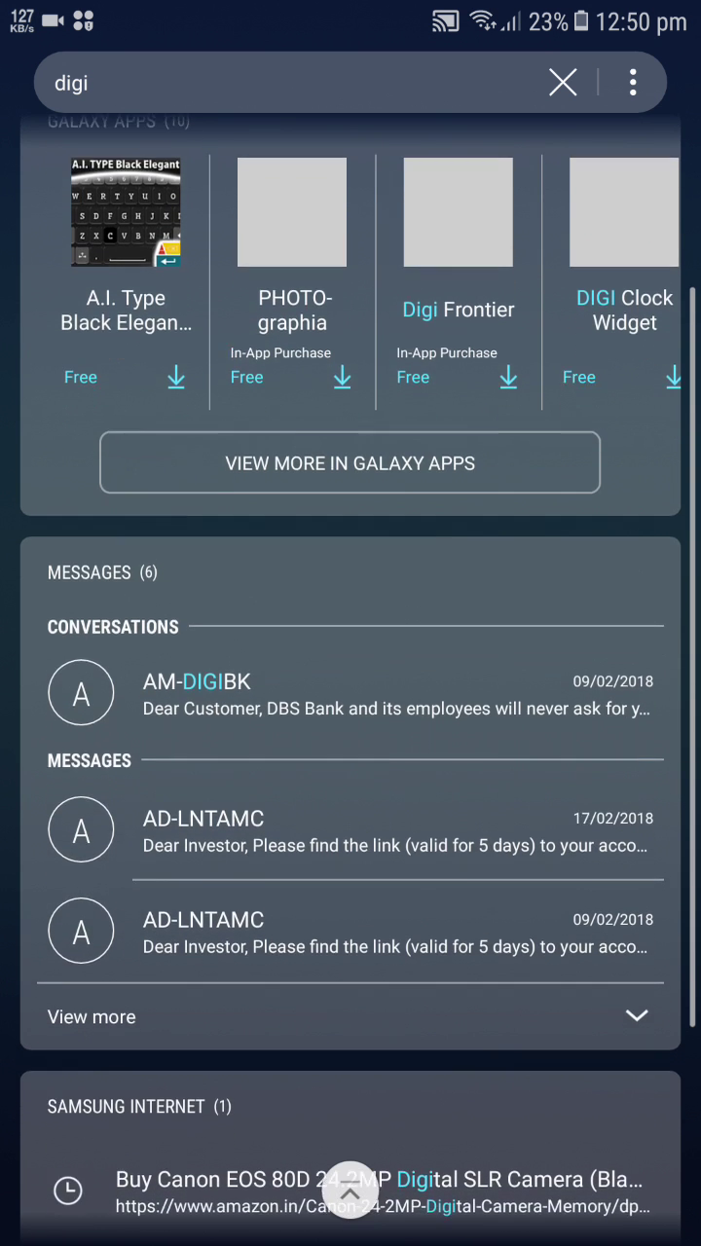
{"action": "scroll", "coordinate": [350, 681], "scroll_direction": "up", "scroll_amount": 5}
{"action": "left_click", "coordinate": [88, 83]}
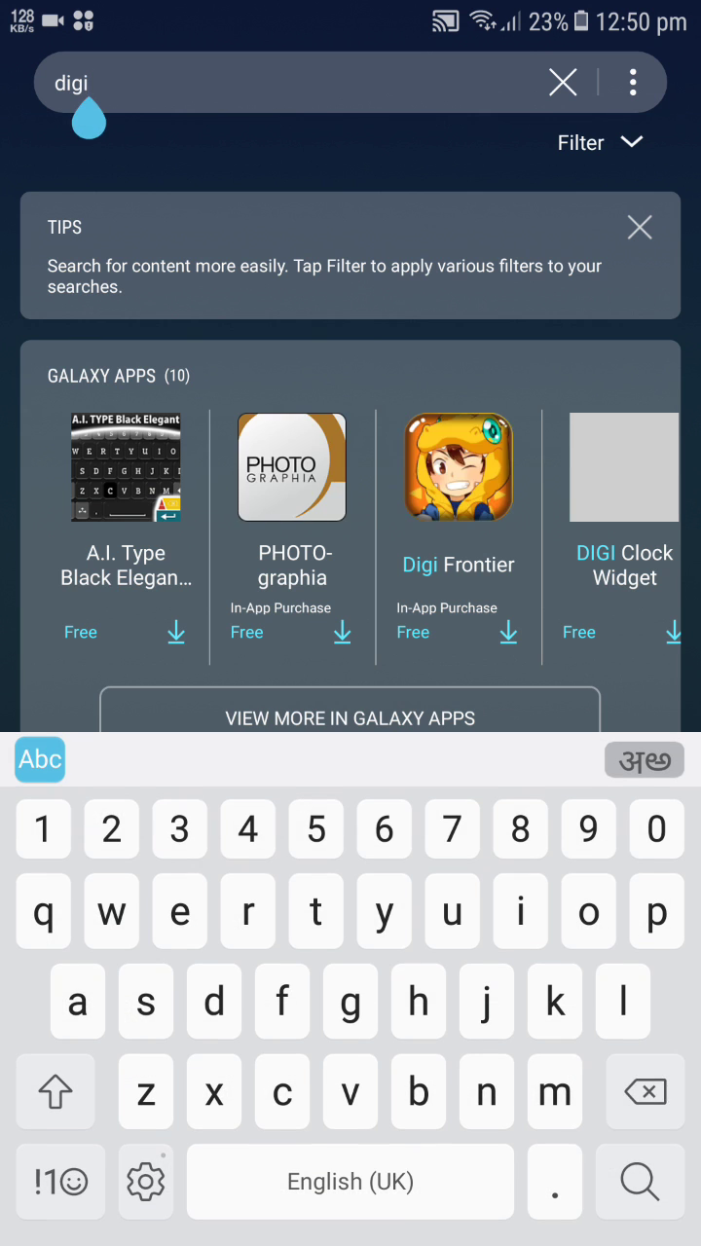
{"action": "key", "text": "BackSpace"}
{"action": "key", "text": "BackSpace"}
{"action": "key", "text": "BackSpace"}
{"action": "key", "text": "BackSpace"}
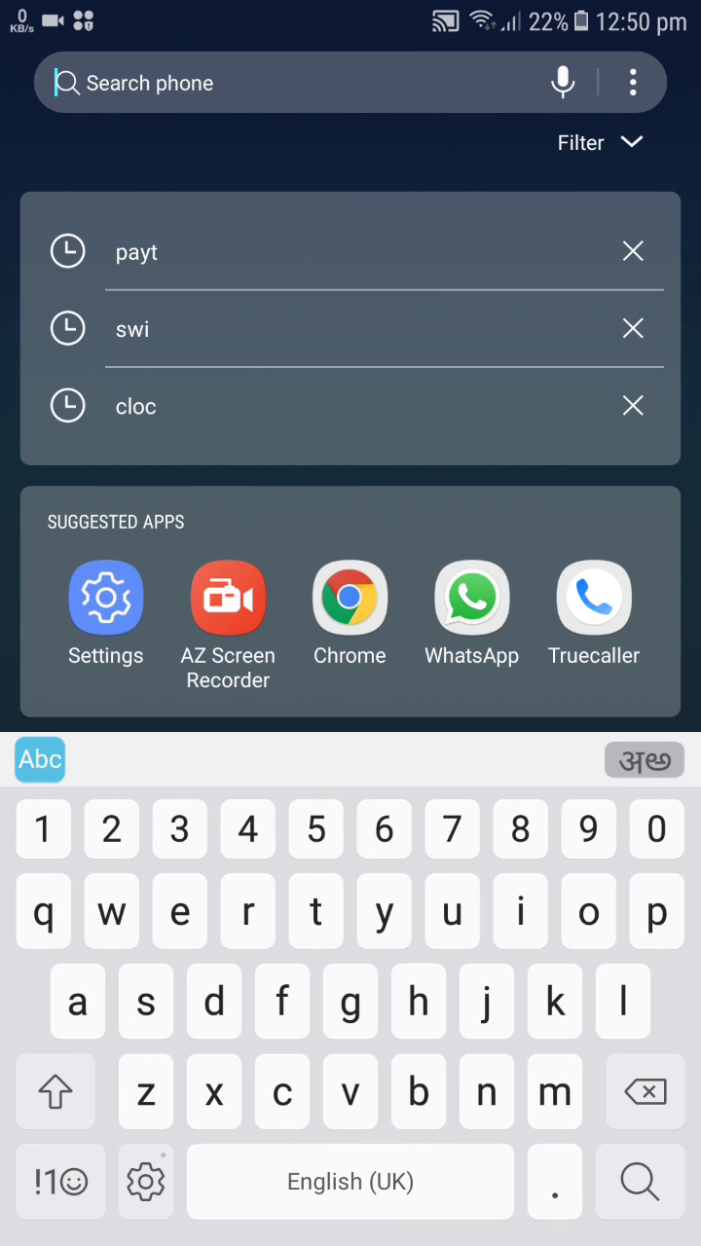
{"action": "type", "text": "ax"}
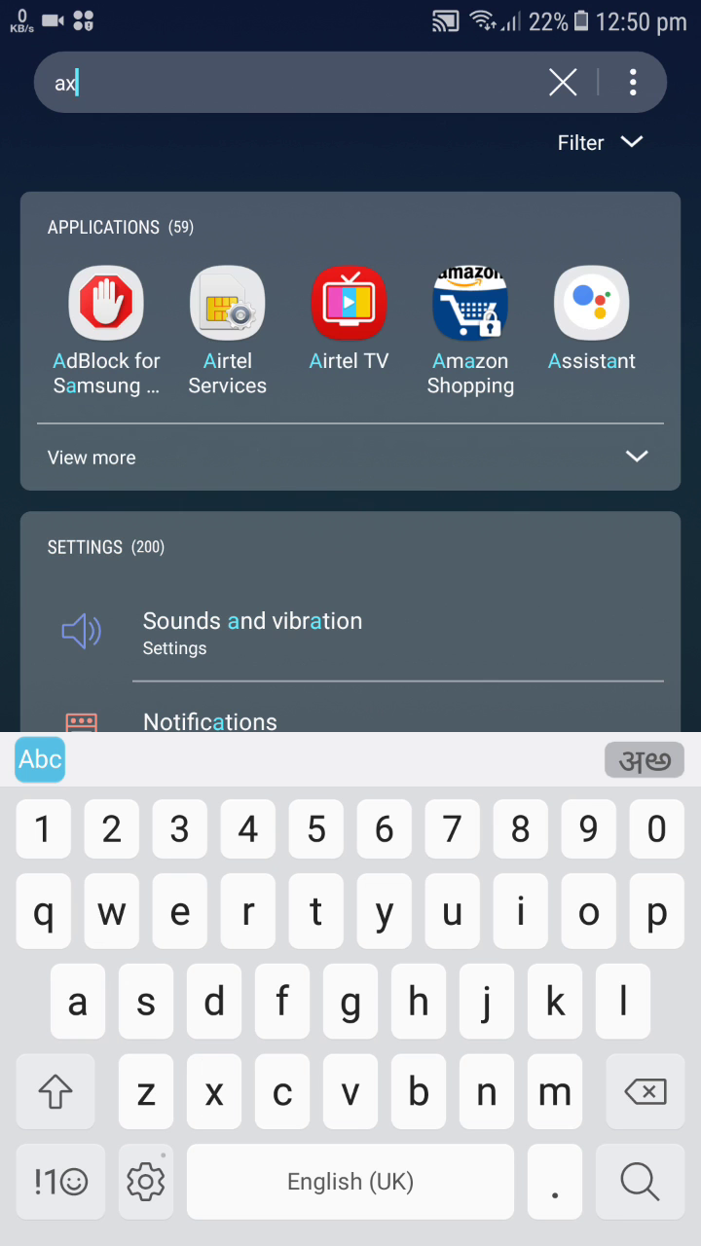
{"action": "type", "text": "is"}
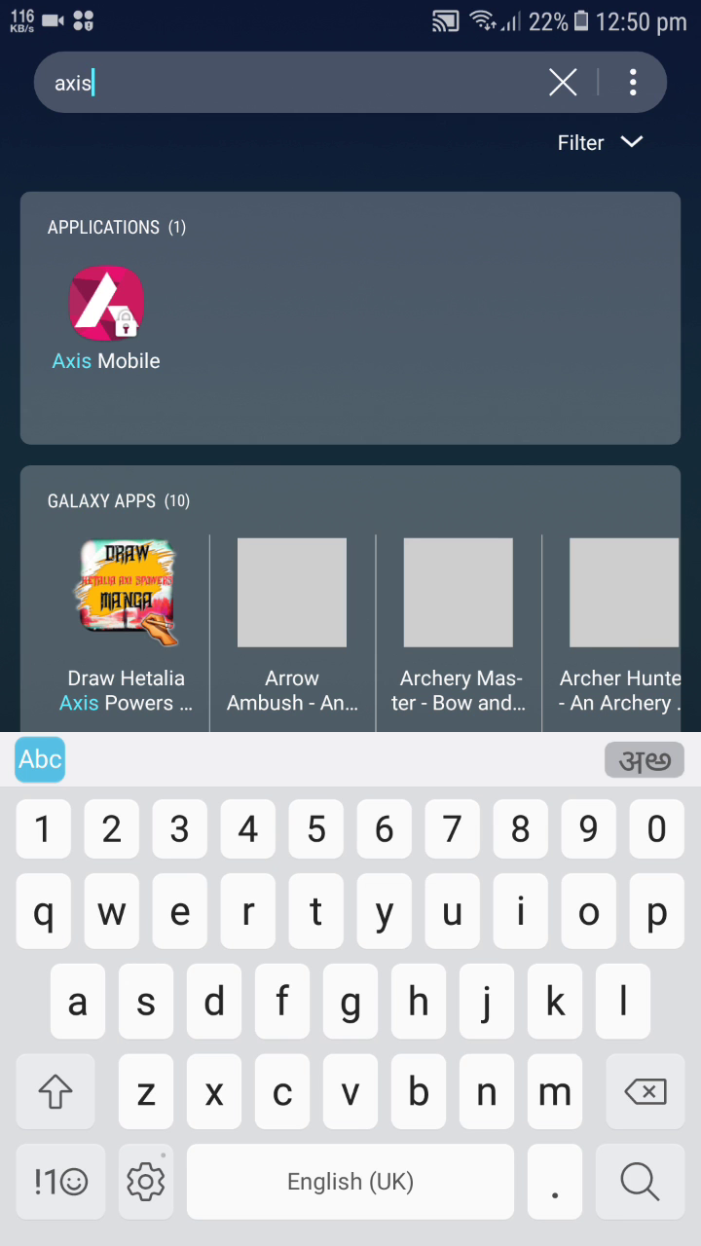
{"action": "left_click", "coordinate": [563, 83]}
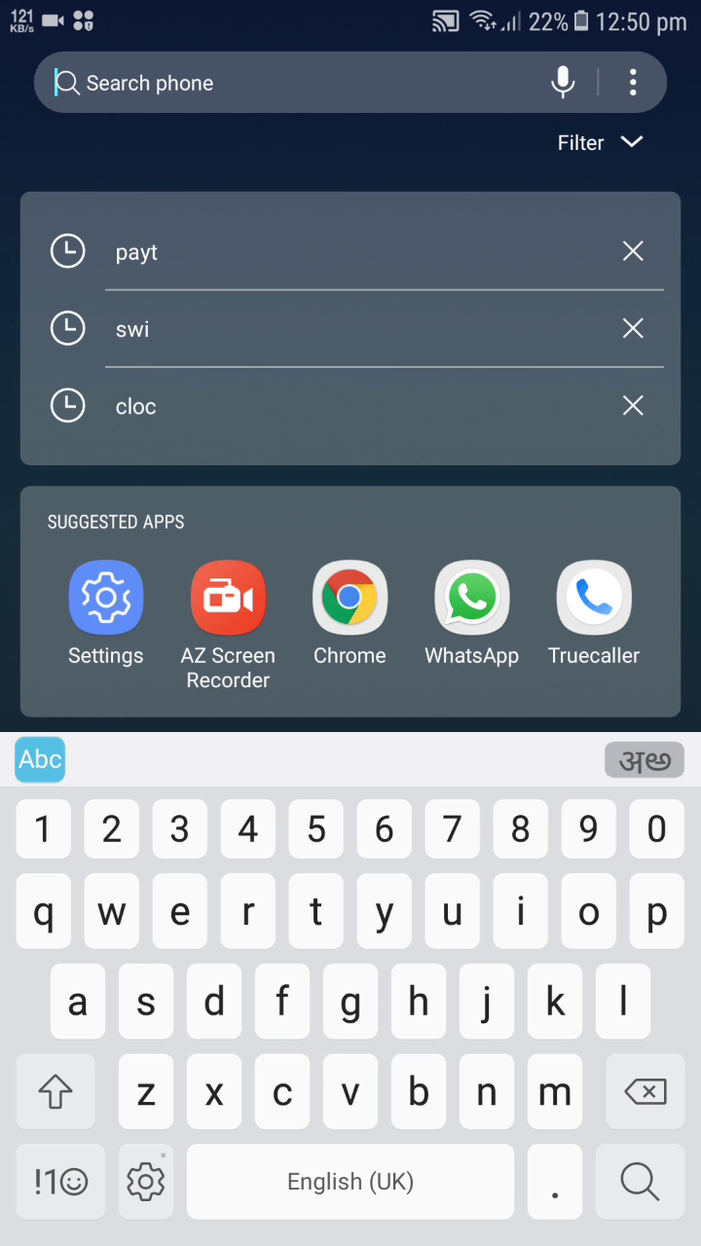
{"action": "key", "text": "Escape"}
{"action": "key", "text": "Escape"}
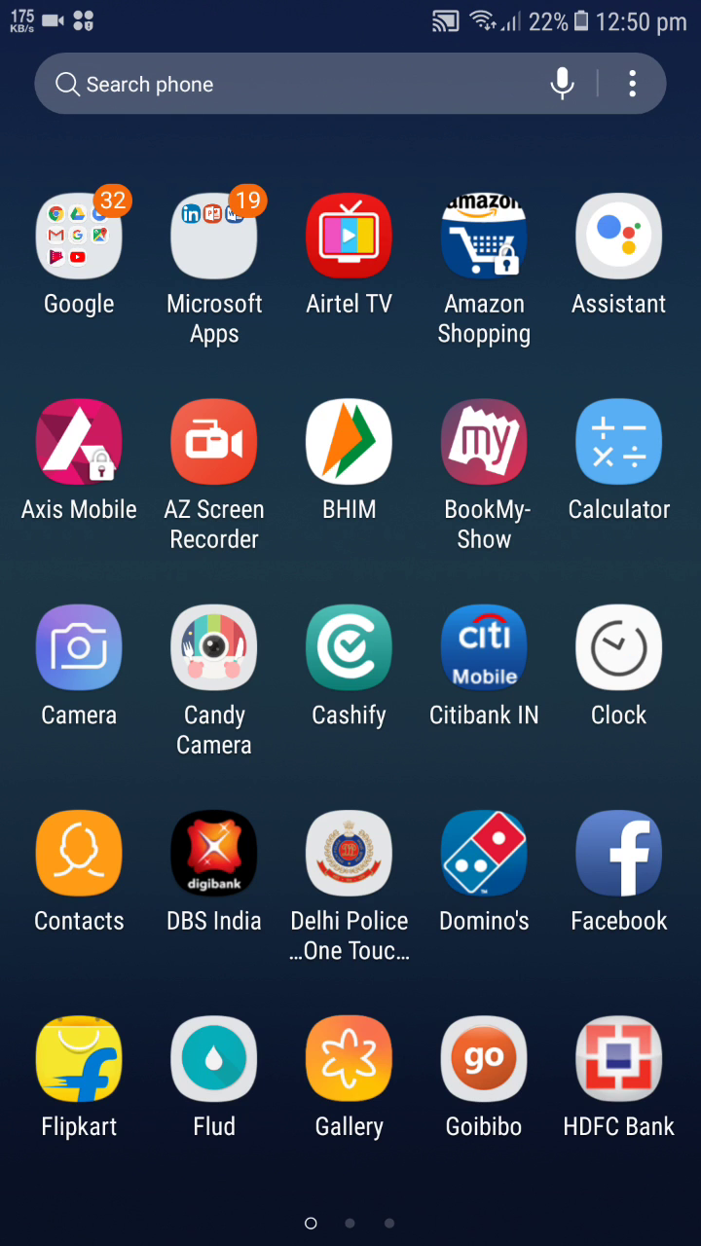
Step: Launch Amazon Shopping through its PIN-or-fingerprint lock, then go home and pull down notifications
{"action": "left_click_drag", "start_coordinate": [409, 681], "coordinate": [360, 682]}
{"action": "left_click", "coordinate": [484, 237]}
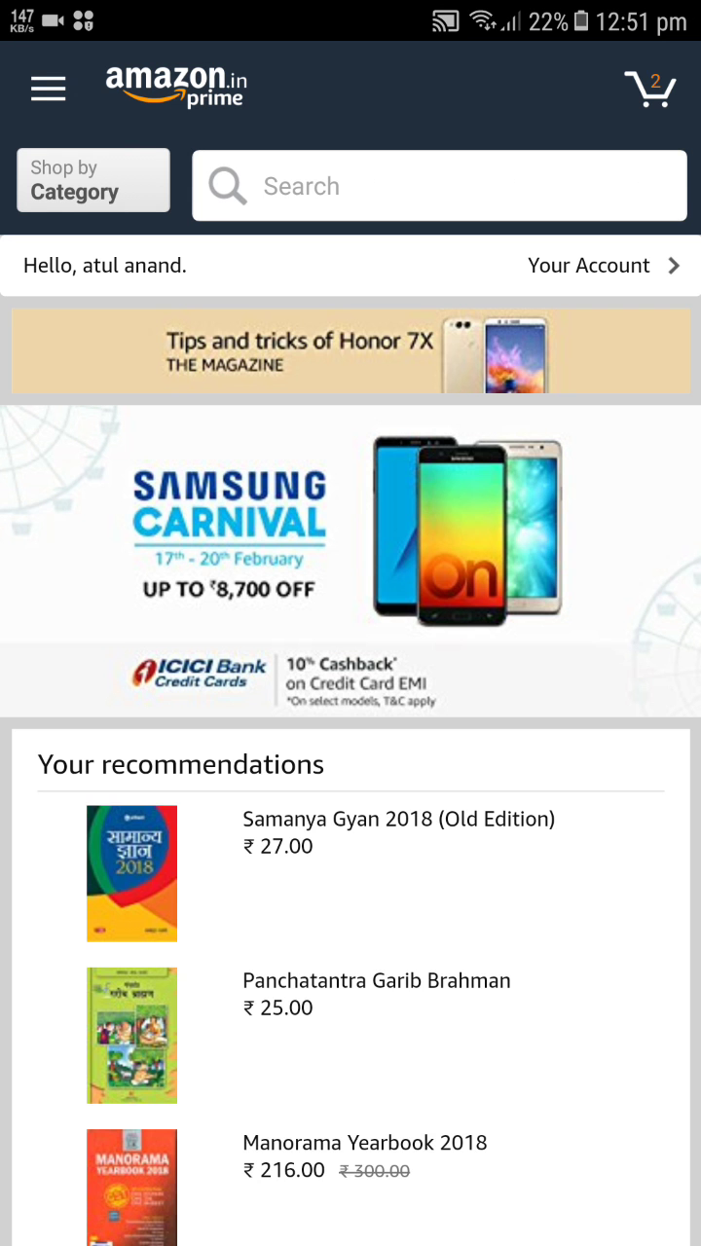
{"action": "key", "text": "Home"}
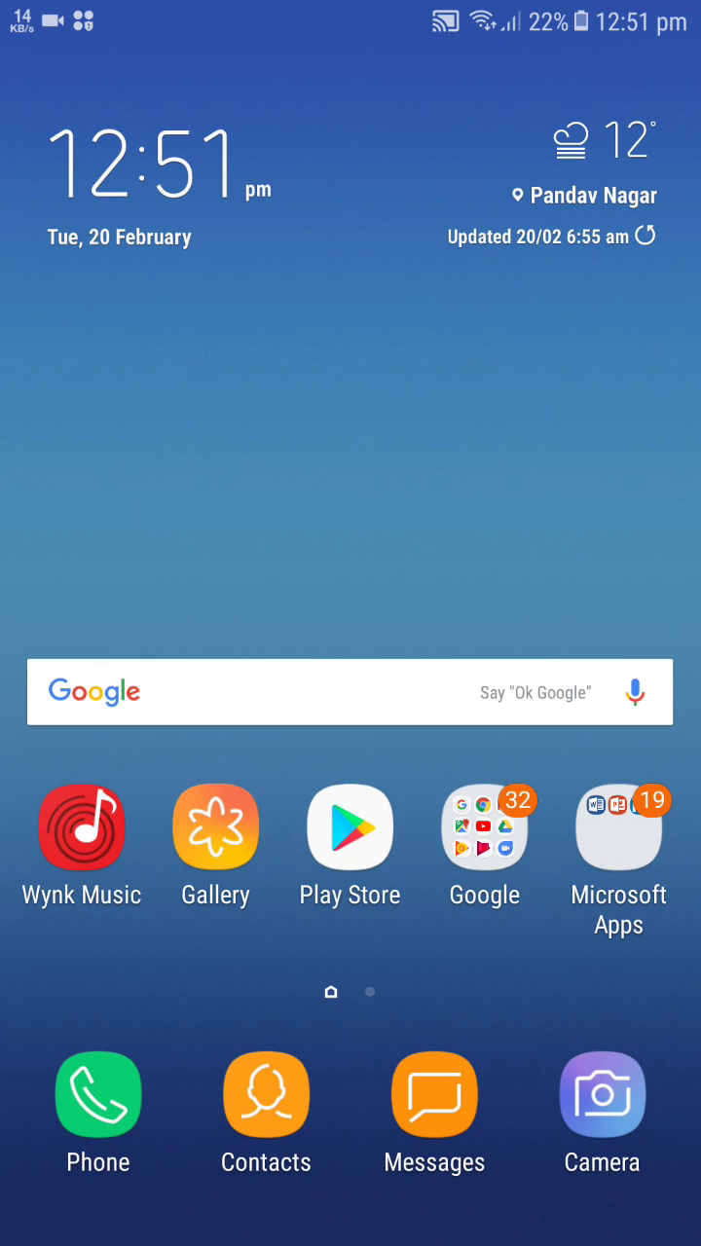
{"action": "left_click_drag", "start_coordinate": [351, 10], "coordinate": [350, 681]}
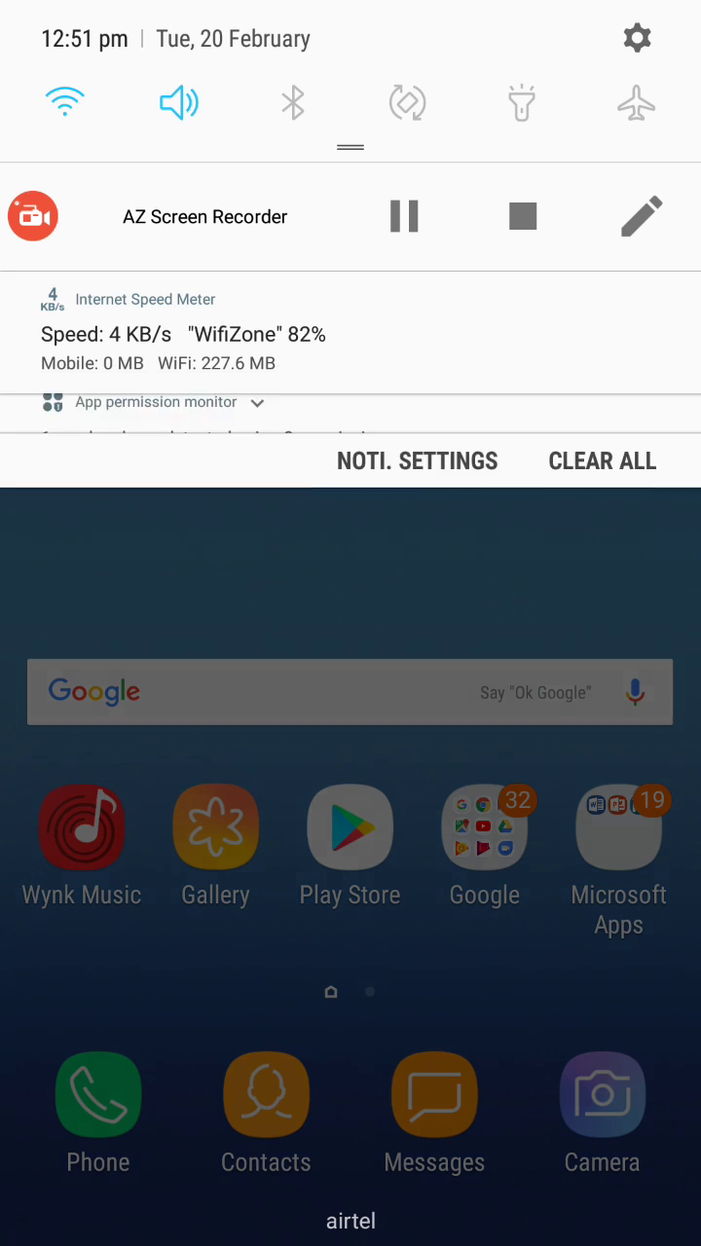
Step: Go to Settings > Advanced features > Lock and mask apps > Locked apps
{"action": "left_click", "coordinate": [636, 38]}
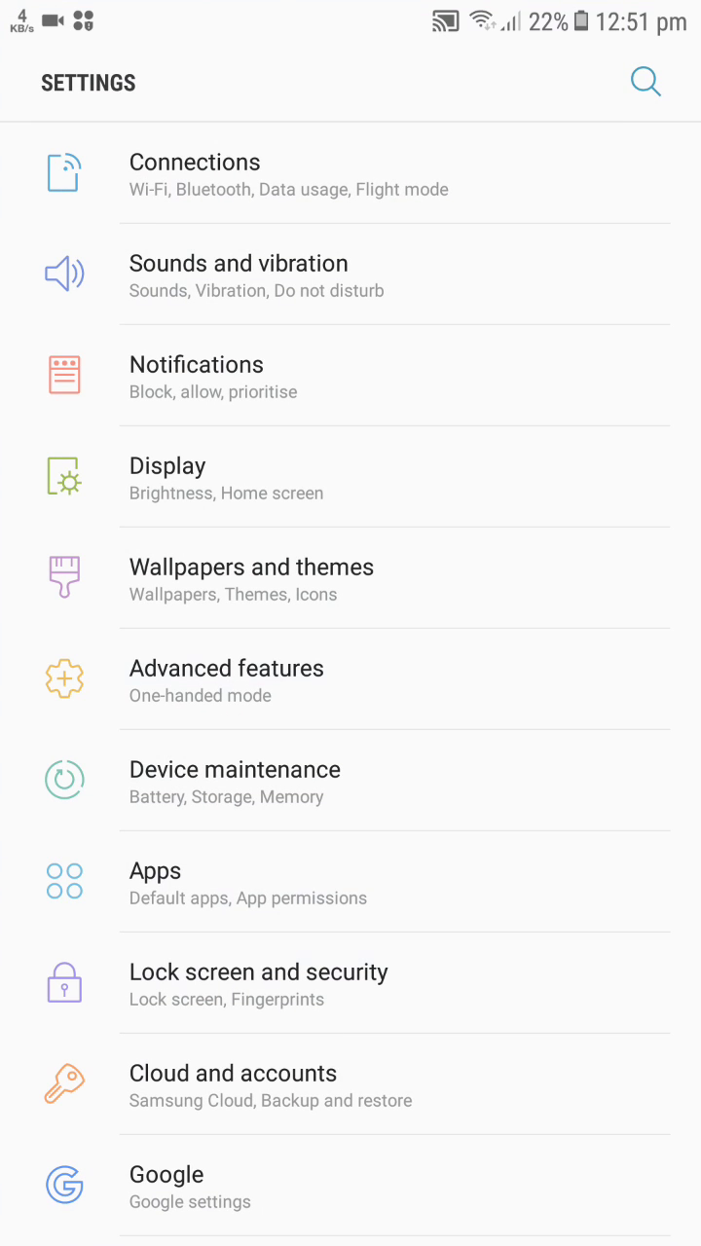
{"action": "left_click", "coordinate": [389, 682]}
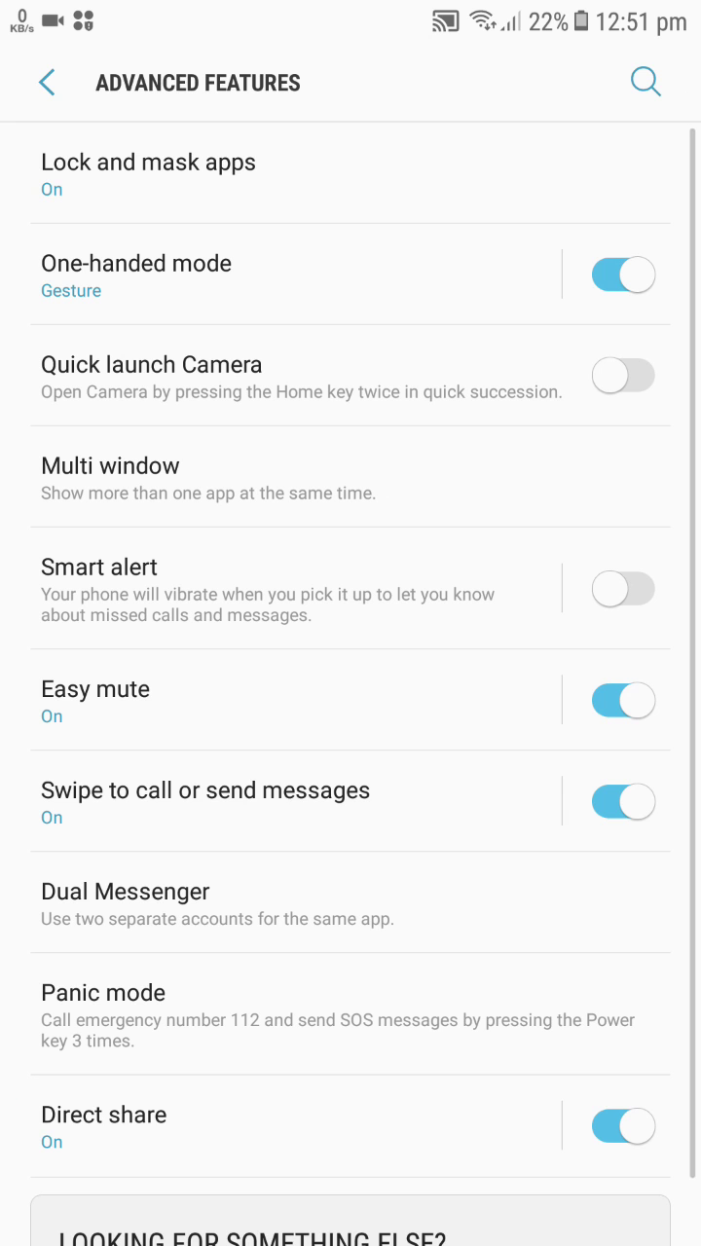
{"action": "left_click", "coordinate": [376, 166]}
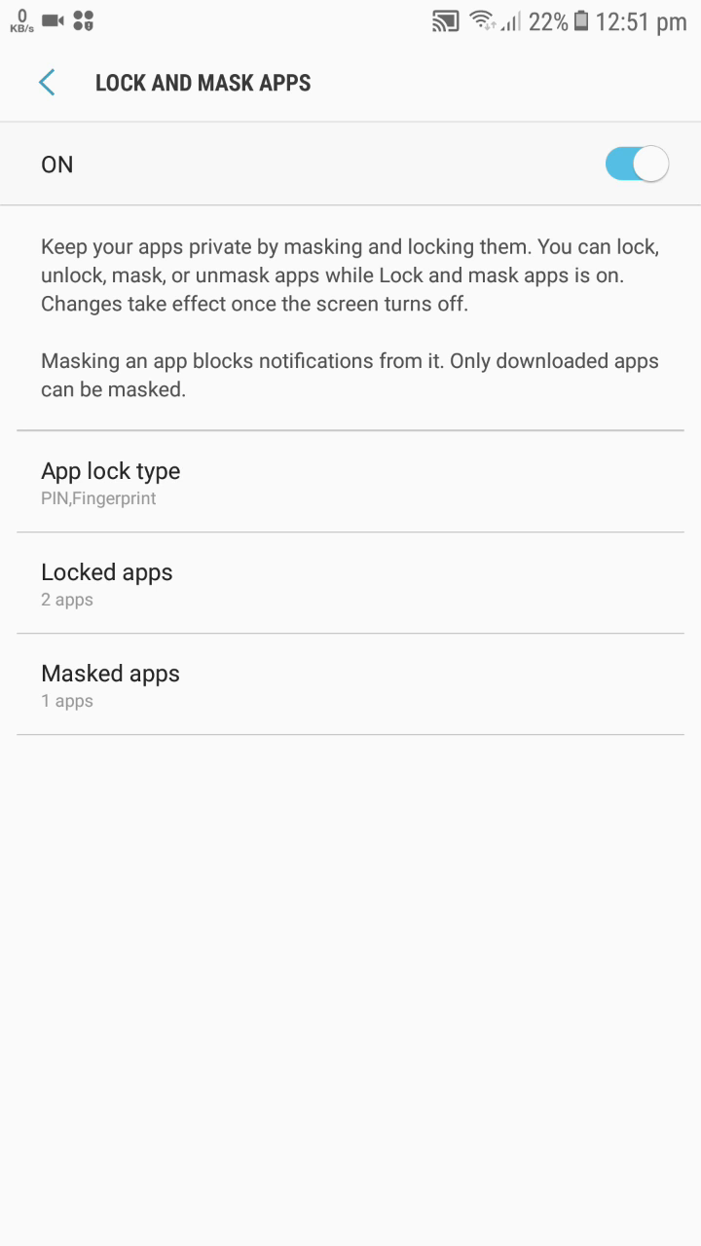
{"action": "left_click", "coordinate": [298, 588]}
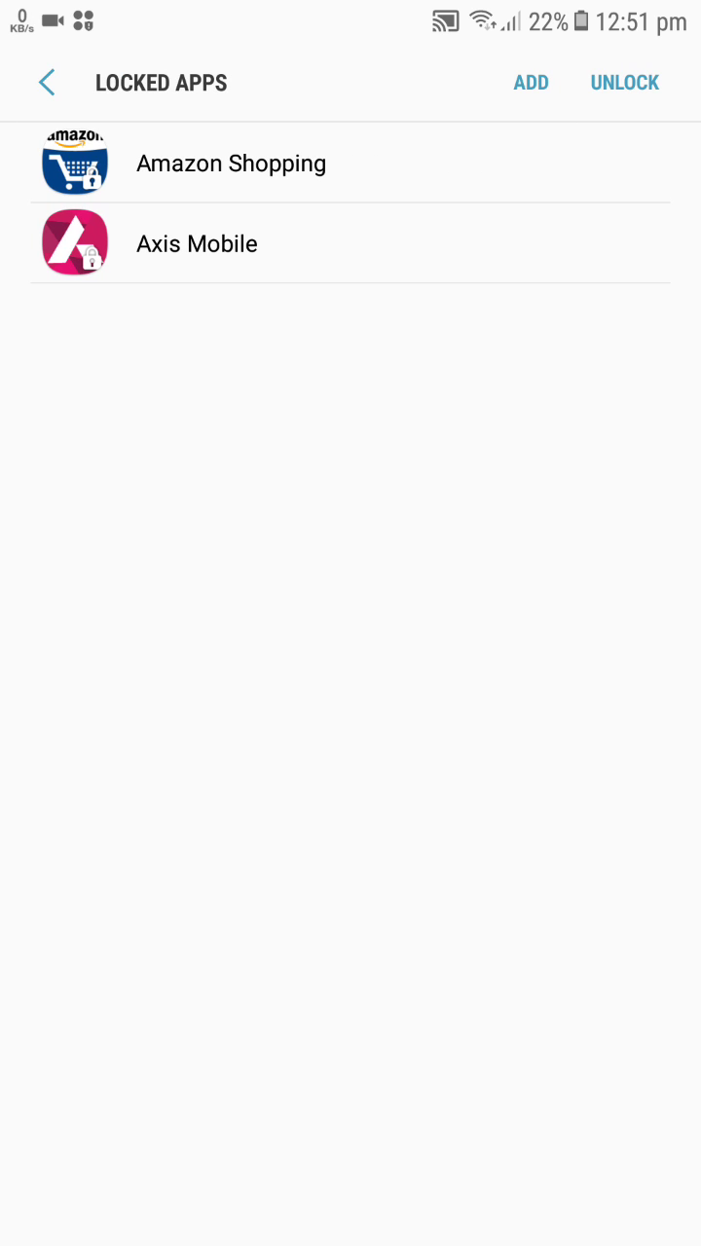
Step: Add WhatsApp to Locked apps, bringing the total to three locked apps
{"action": "left_click", "coordinate": [530, 83]}
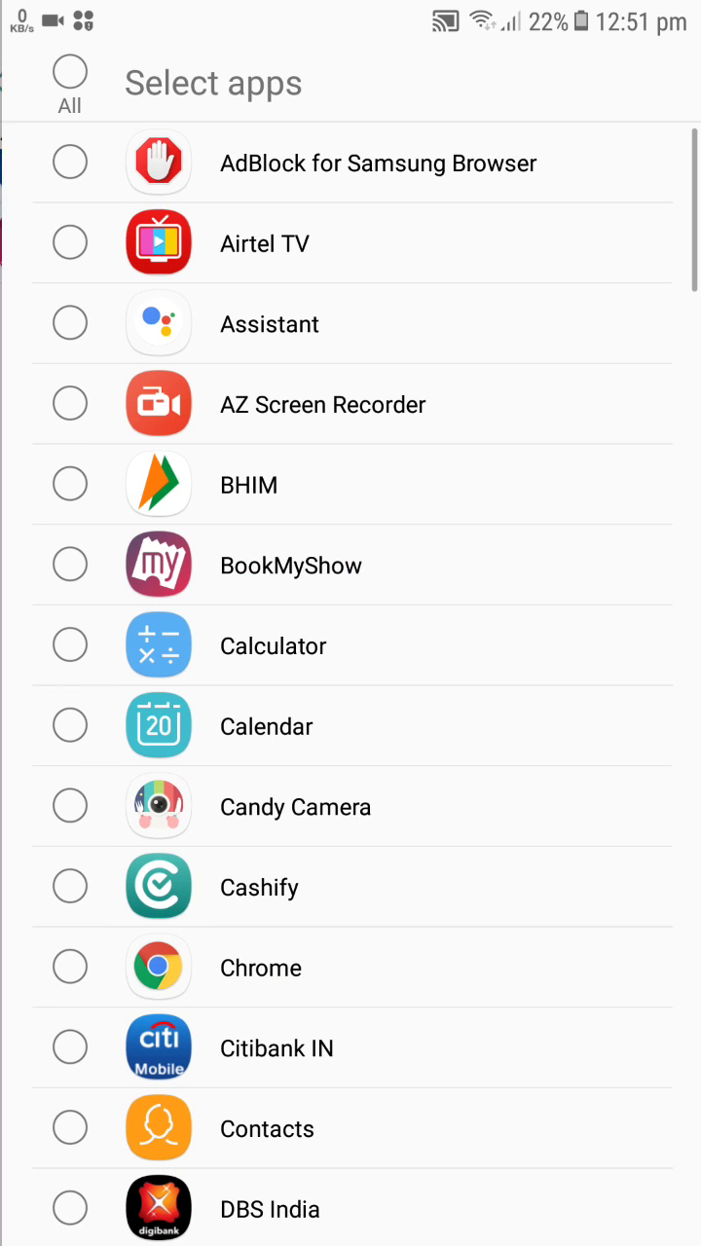
{"action": "scroll", "coordinate": [350, 682], "scroll_direction": "down", "scroll_amount": 10}
{"action": "scroll", "coordinate": [350, 681], "scroll_direction": "down", "scroll_amount": 10}
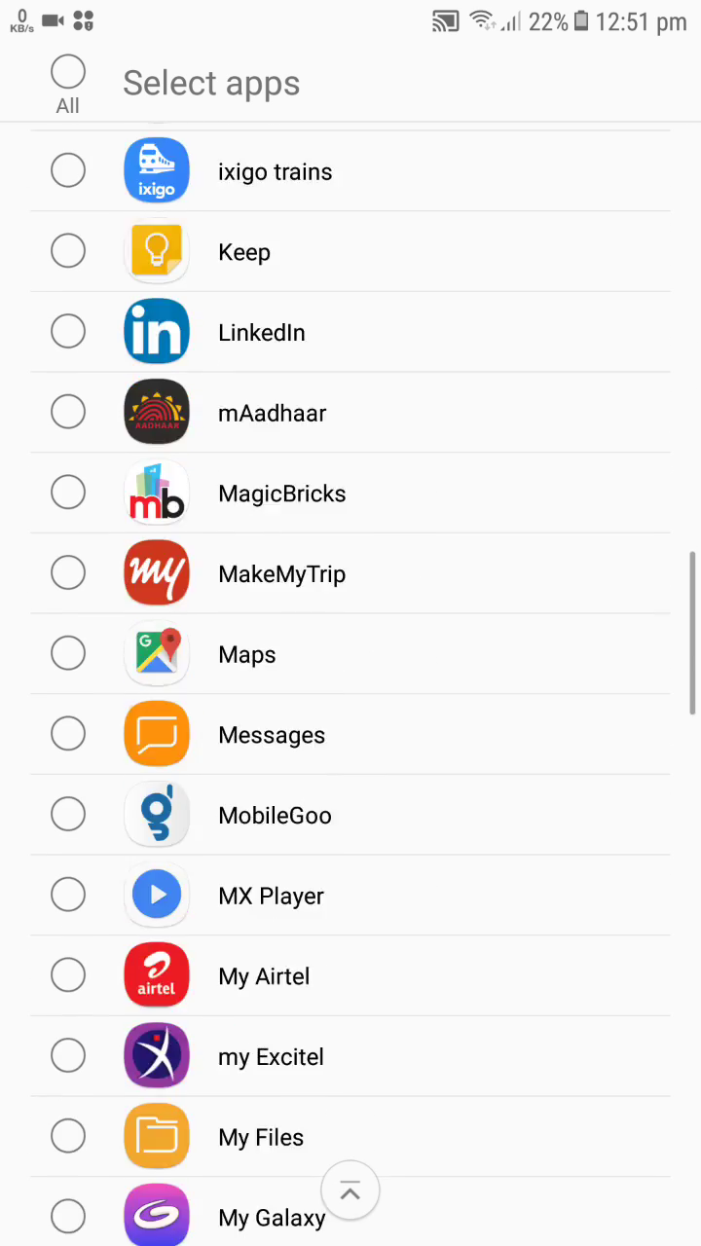
{"action": "scroll", "coordinate": [350, 681], "scroll_direction": "down", "scroll_amount": 15}
{"action": "left_click", "coordinate": [346, 884]}
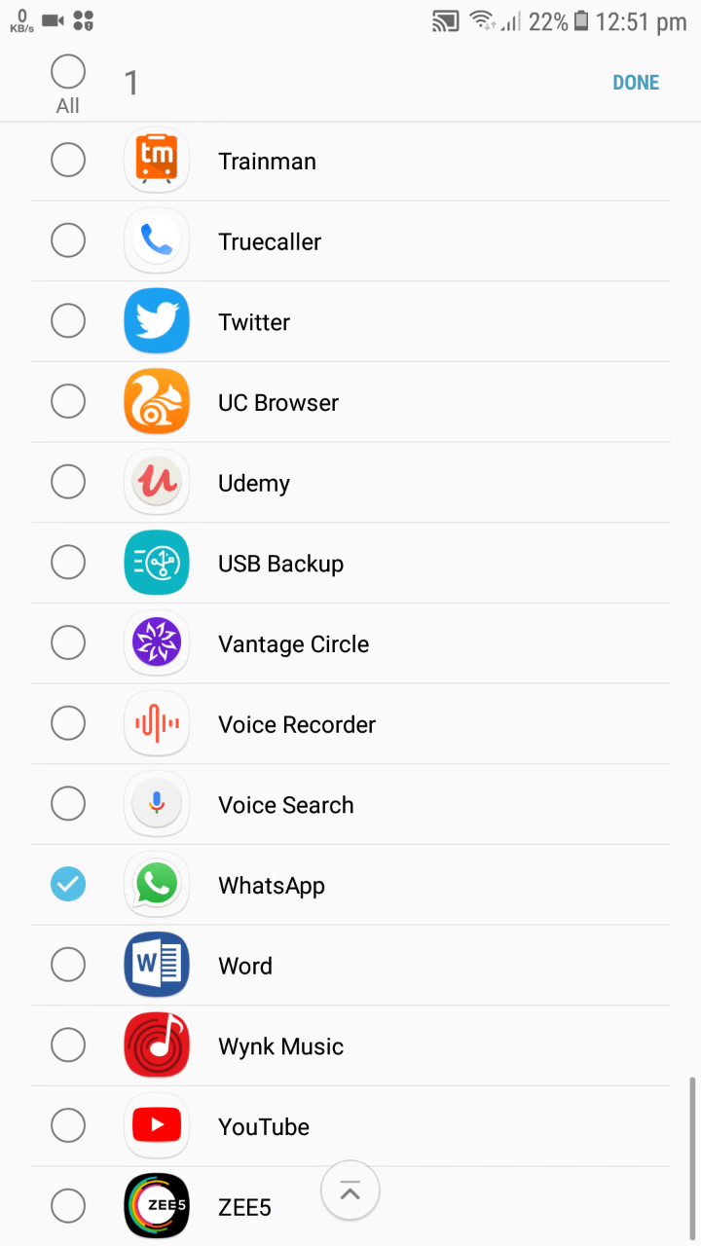
{"action": "left_click", "coordinate": [636, 83]}
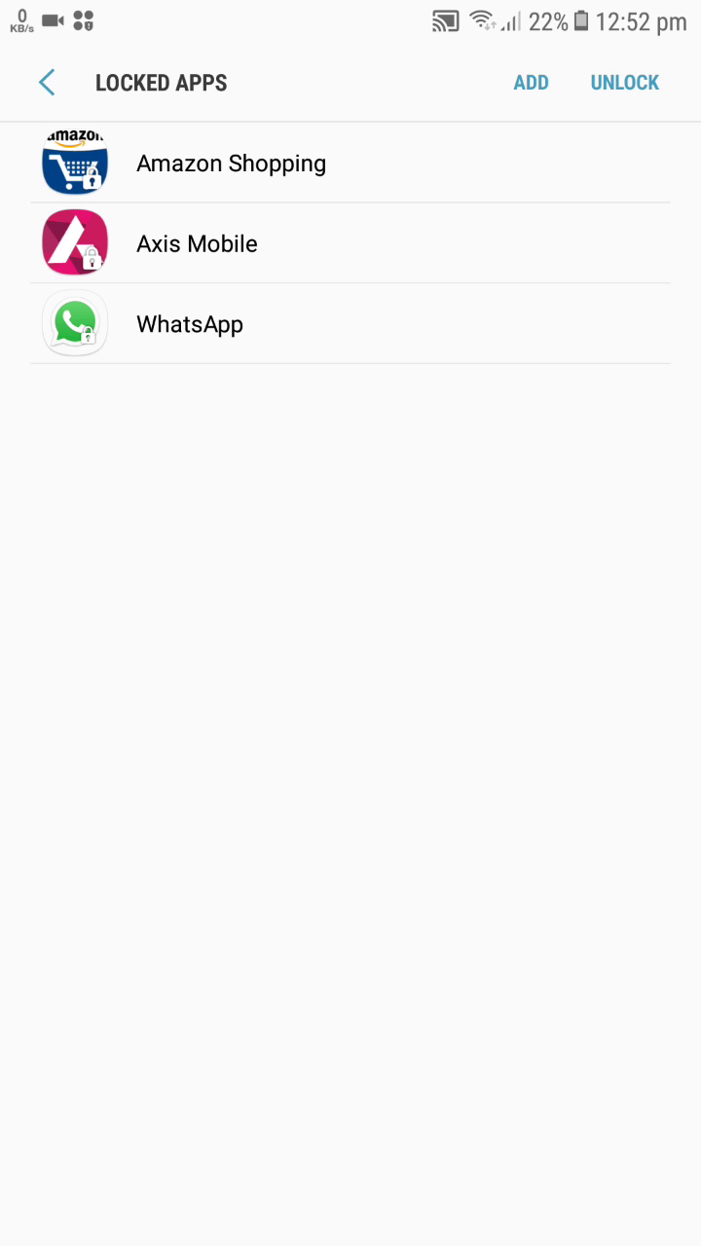
Step: Unlock Amazon Shopping and then Axis Mobile from the locked apps list
{"action": "left_click", "coordinate": [624, 82]}
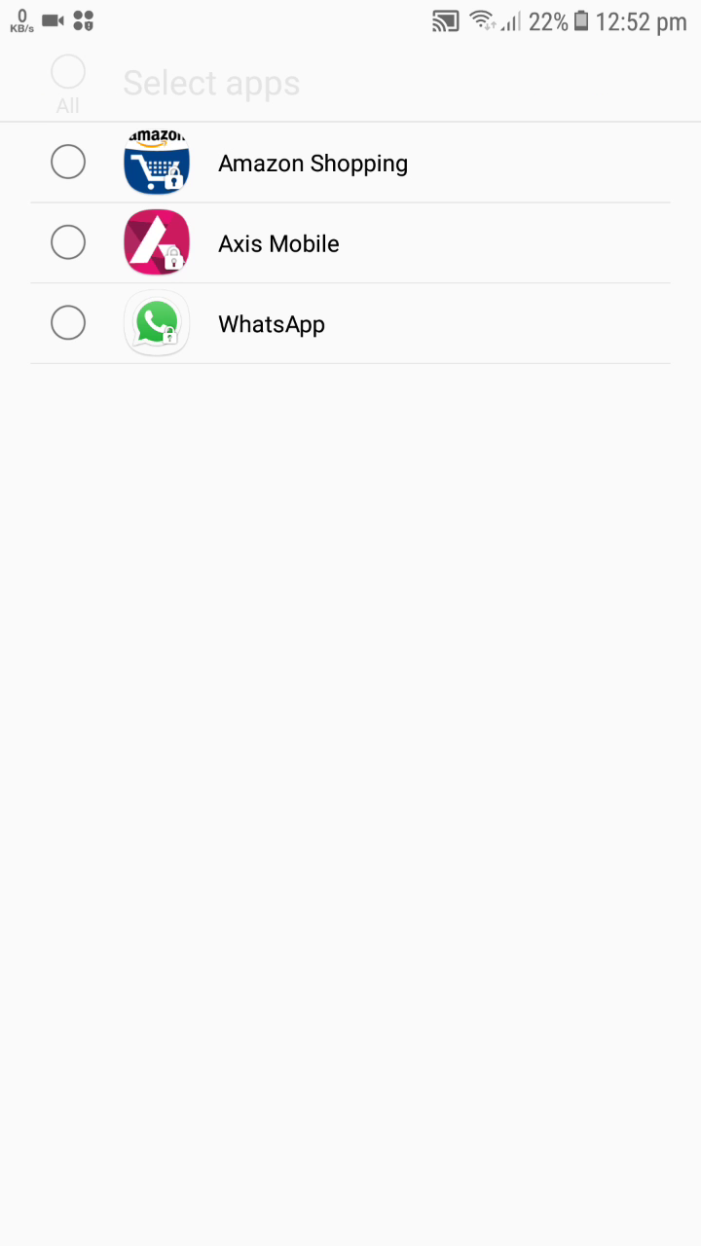
{"action": "left_click", "coordinate": [68, 161]}
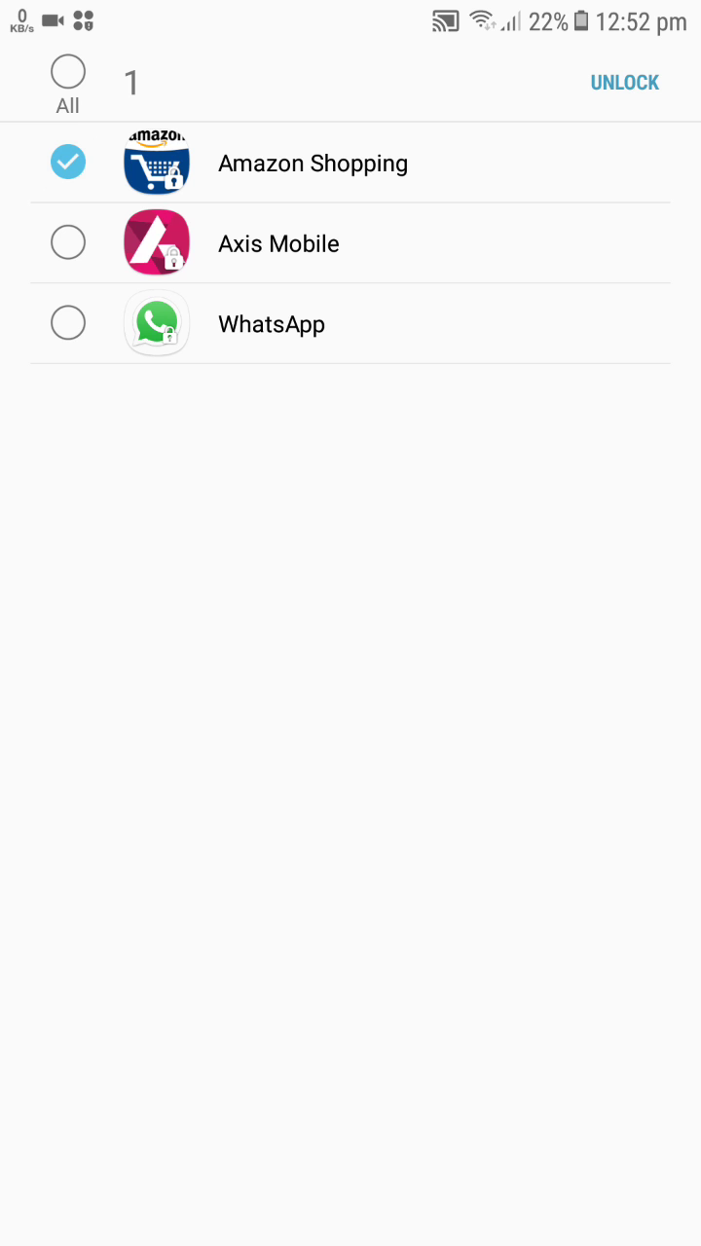
{"action": "left_click", "coordinate": [624, 82]}
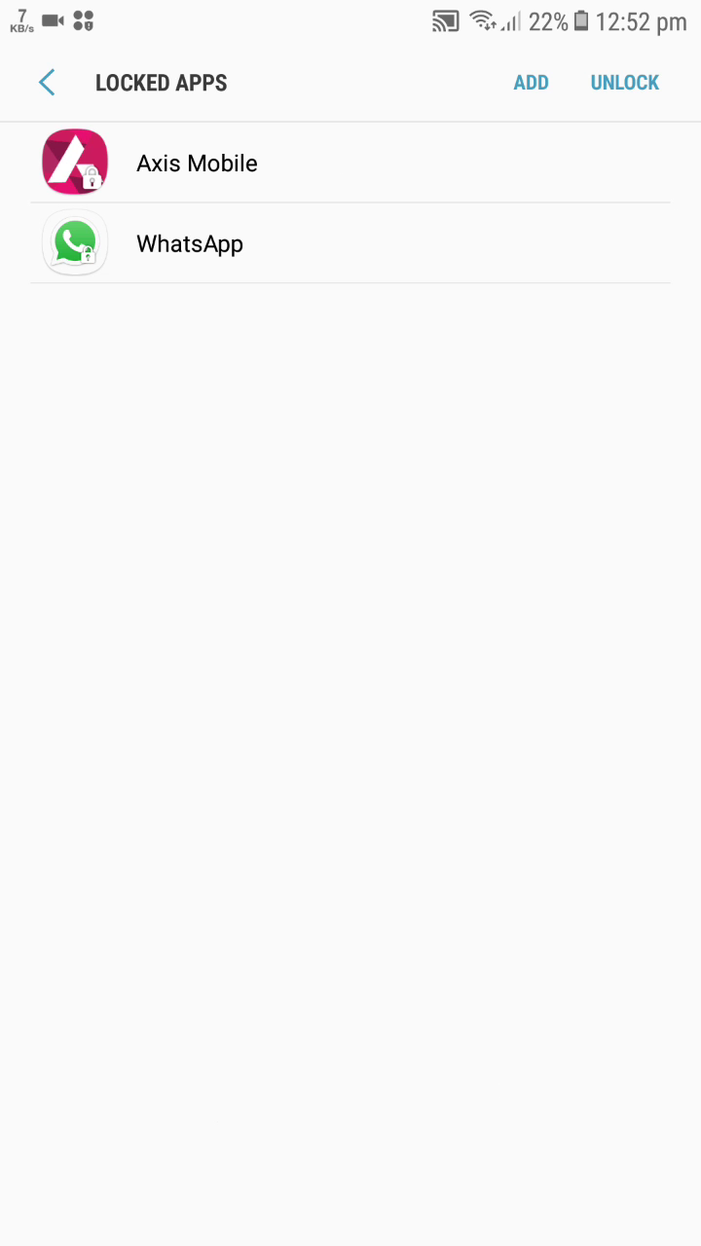
{"action": "left_click", "coordinate": [624, 82]}
{"action": "left_click", "coordinate": [67, 162]}
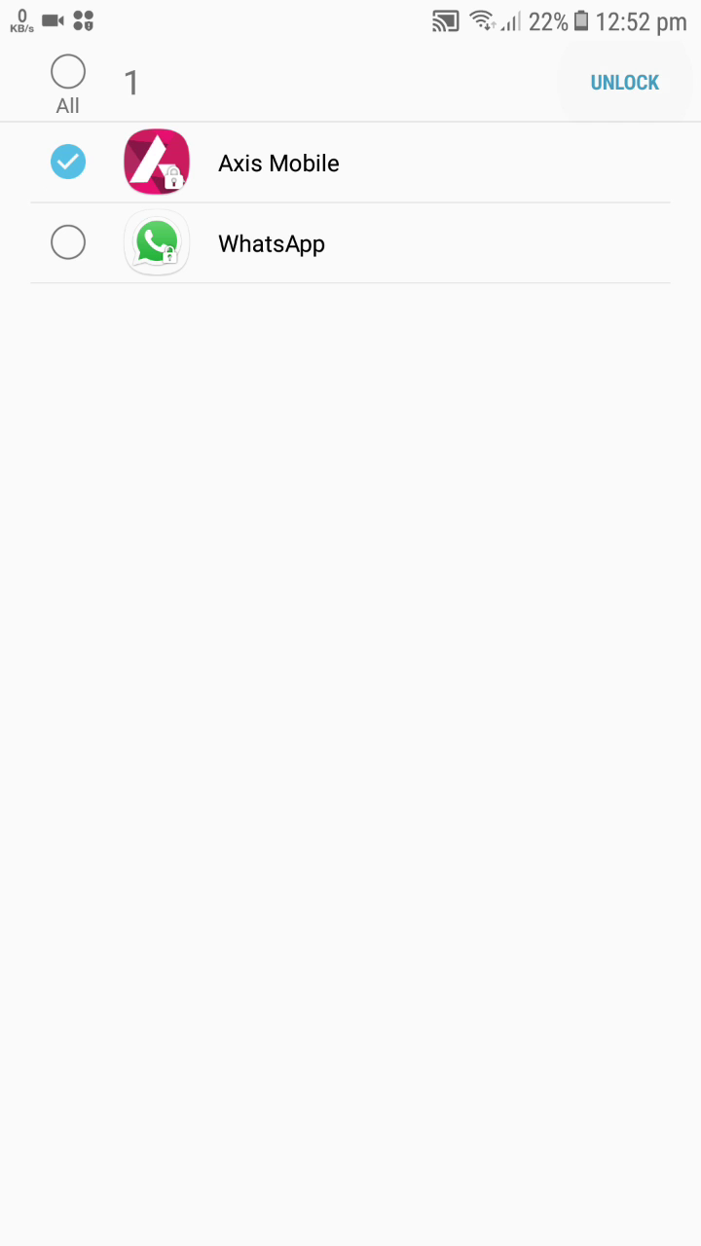
{"action": "left_click", "coordinate": [624, 82]}
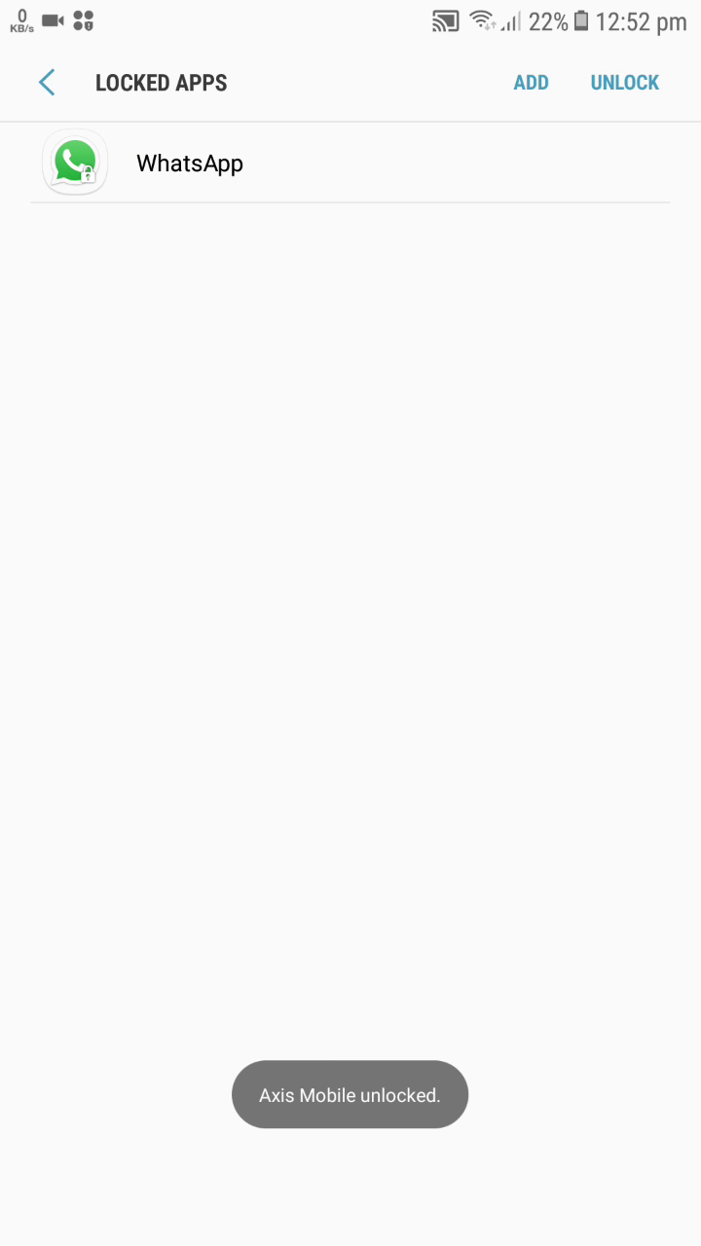
{"action": "left_click", "coordinate": [46, 82]}
{"action": "left_click", "coordinate": [351, 684]}
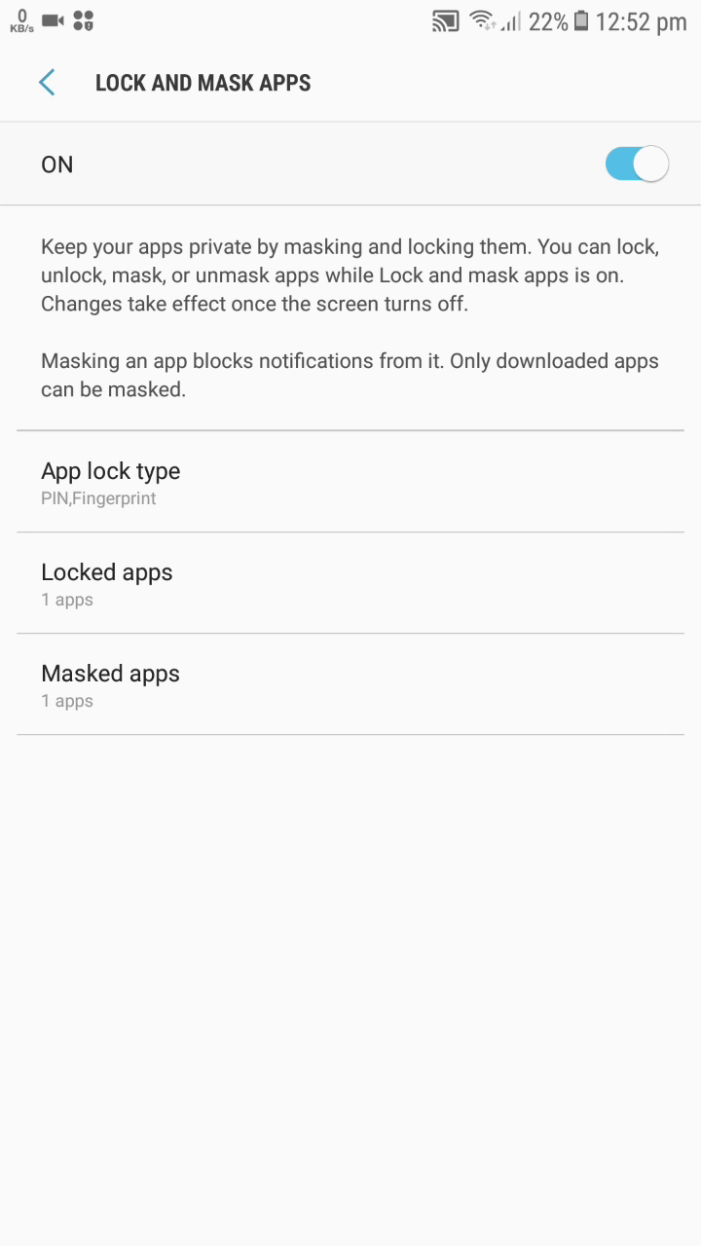
Step: Unmask DigiLocker in the Masked apps list, leaving no masked apps
{"action": "left_click", "coordinate": [350, 684]}
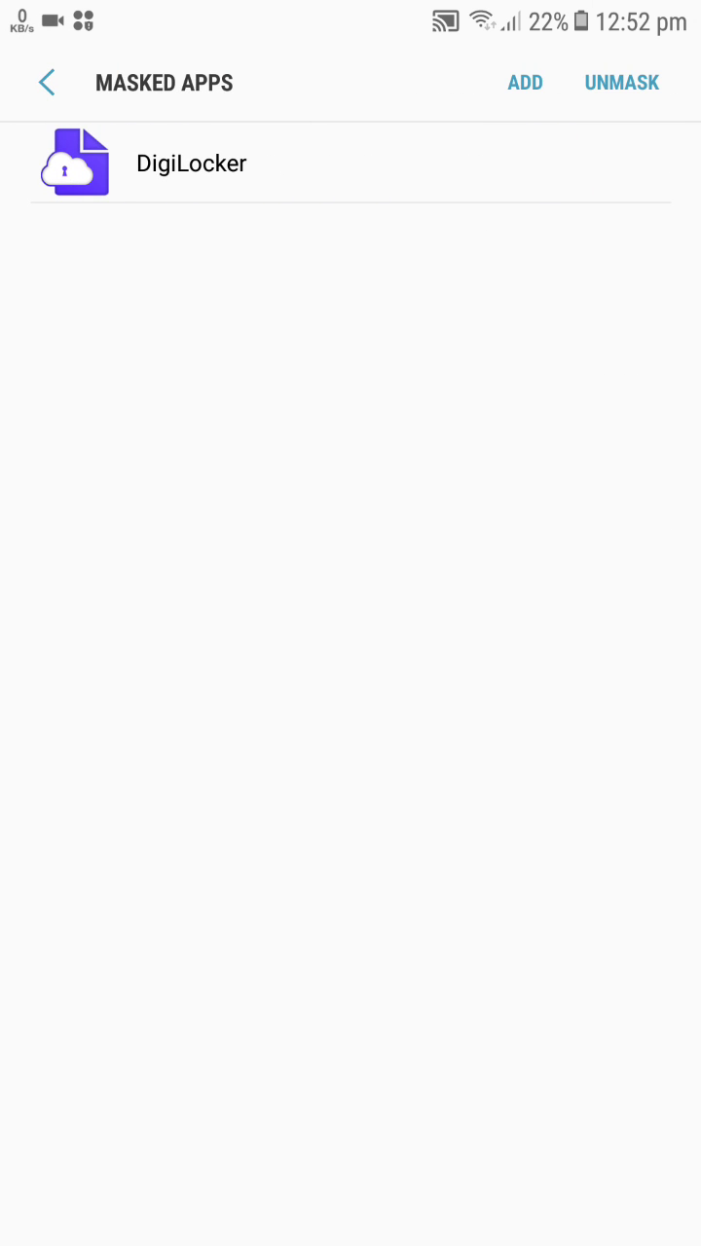
{"action": "left_click", "coordinate": [621, 82]}
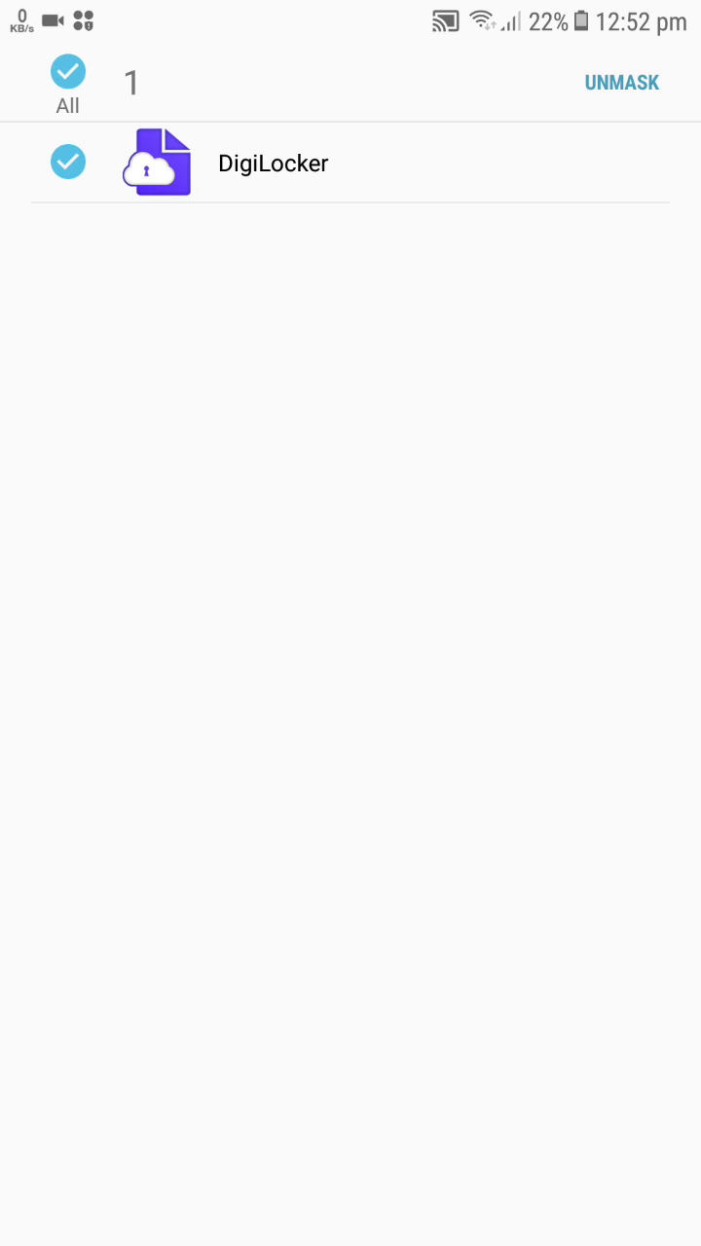
{"action": "left_click", "coordinate": [621, 82]}
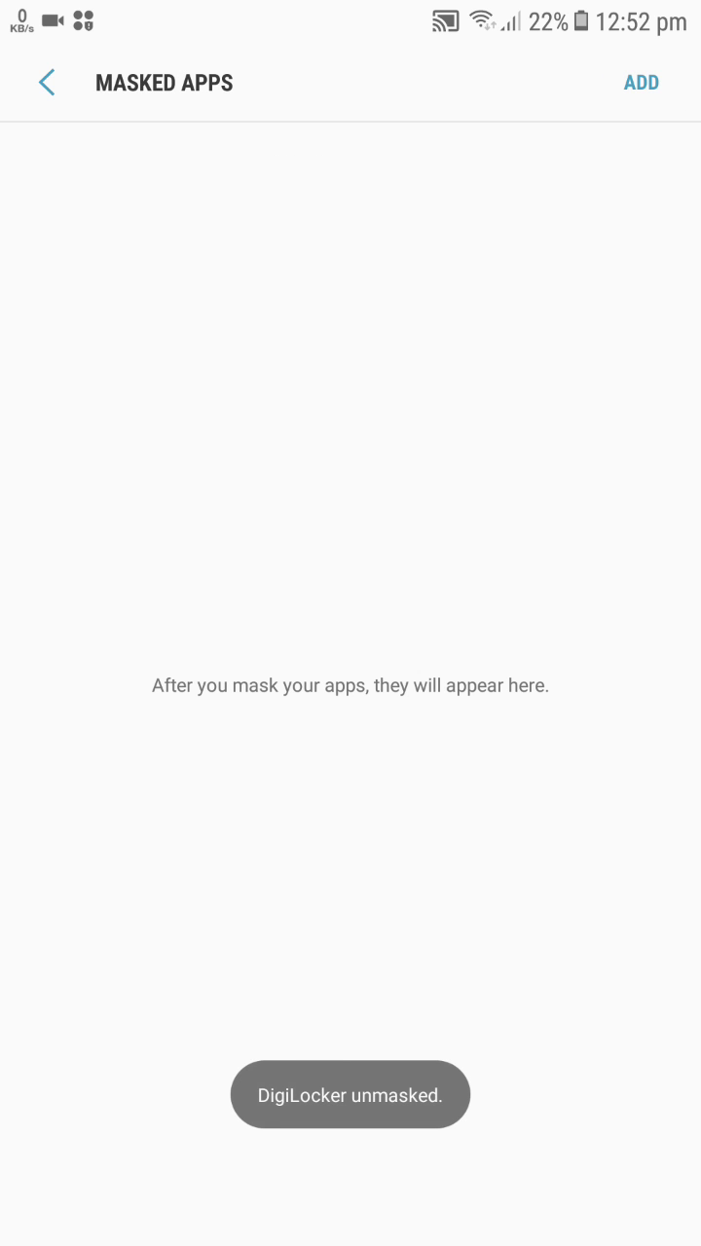